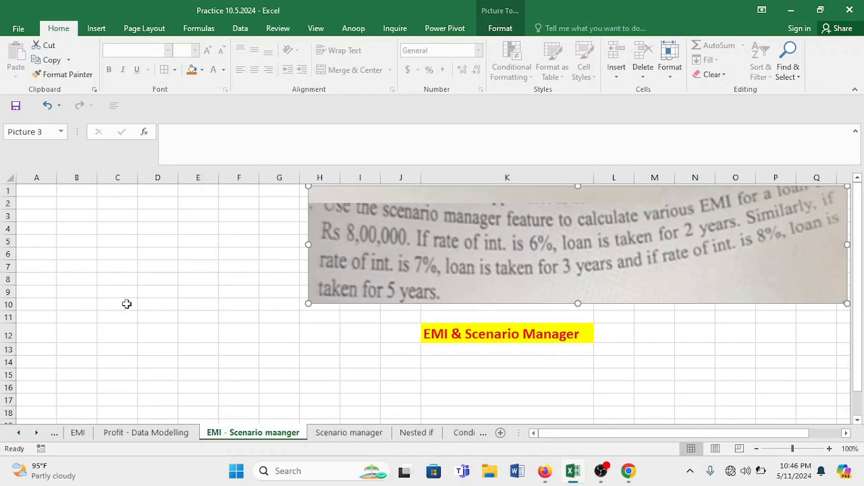
Step: Label cell B3 "Loan Amt" and enter 500000 in C3
{"action": "left_click", "coordinate": [66, 221]}
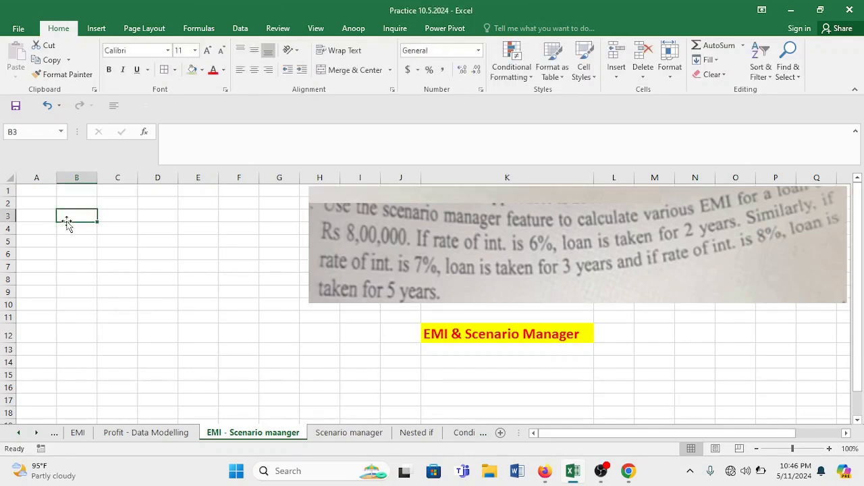
{"action": "type", "text": "Loan "}
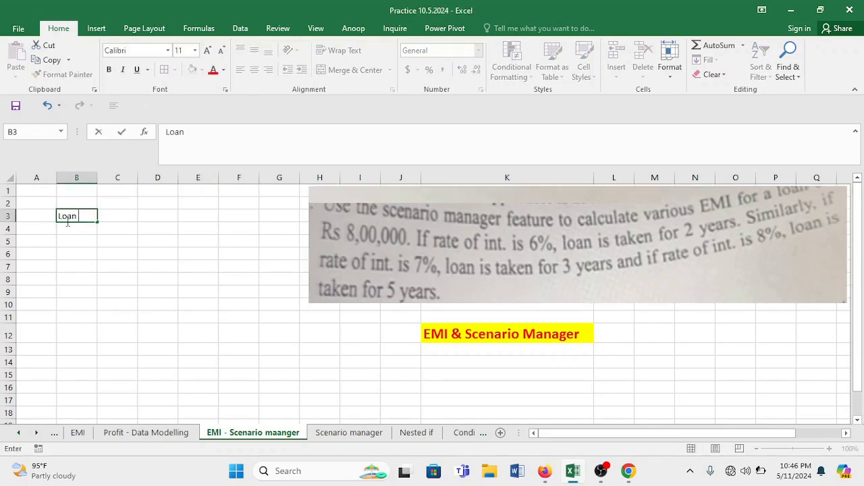
{"action": "type", "text": "Amt"}
{"action": "left_click", "coordinate": [172, 268]}
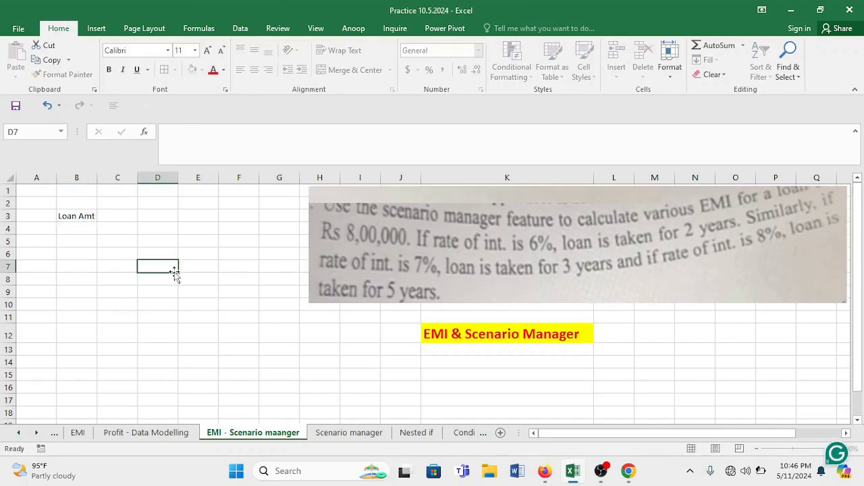
{"action": "left_click", "coordinate": [131, 216]}
{"action": "type", "text": "50000"}
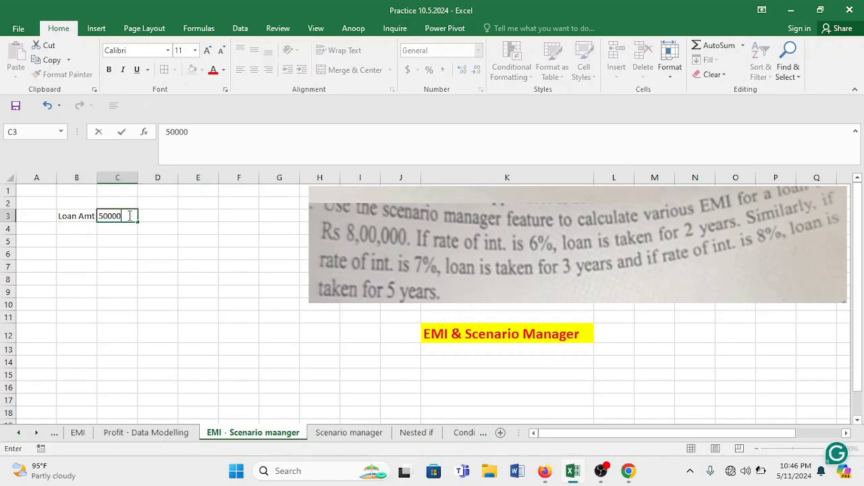
{"action": "type", "text": "0"}
Step: Shrink the loan question picture and place it beside the loan data, starting at column E
{"action": "left_click_drag", "start_coordinate": [415, 248], "coordinate": [279, 250]}
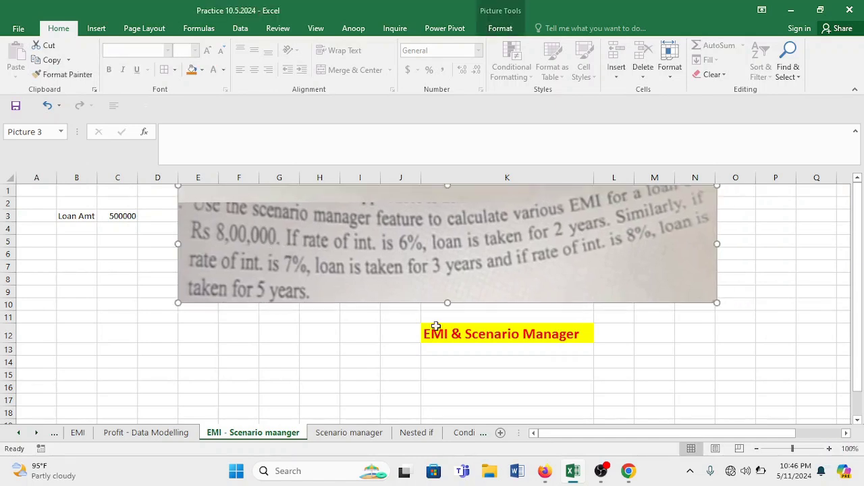
{"action": "left_click", "coordinate": [469, 332]}
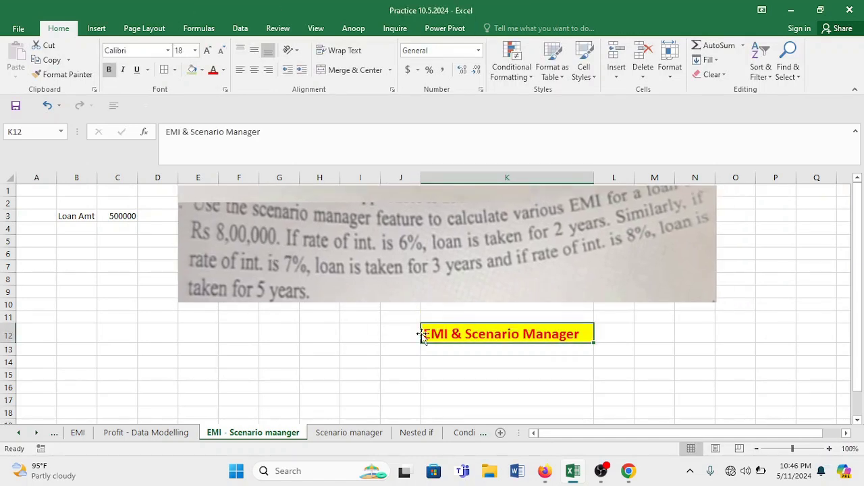
{"action": "left_click", "coordinate": [803, 454]}
{"action": "left_click_drag", "start_coordinate": [804, 454], "coordinate": [797, 454]}
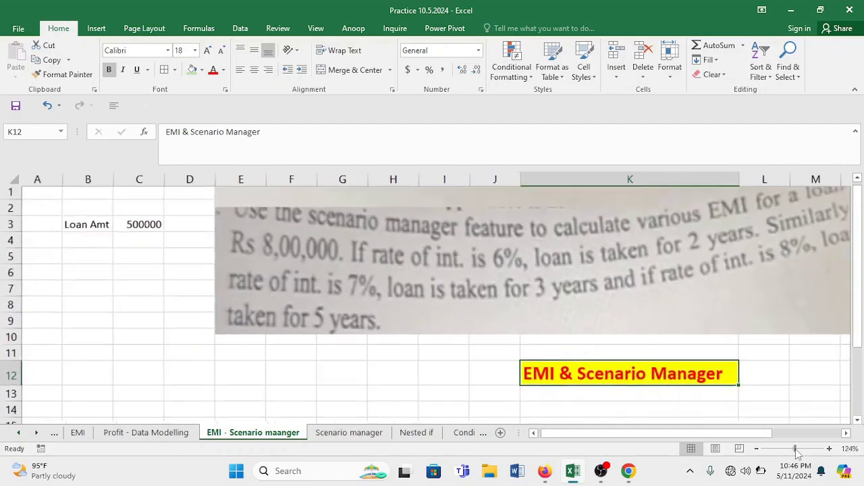
{"action": "left_click", "coordinate": [458, 259]}
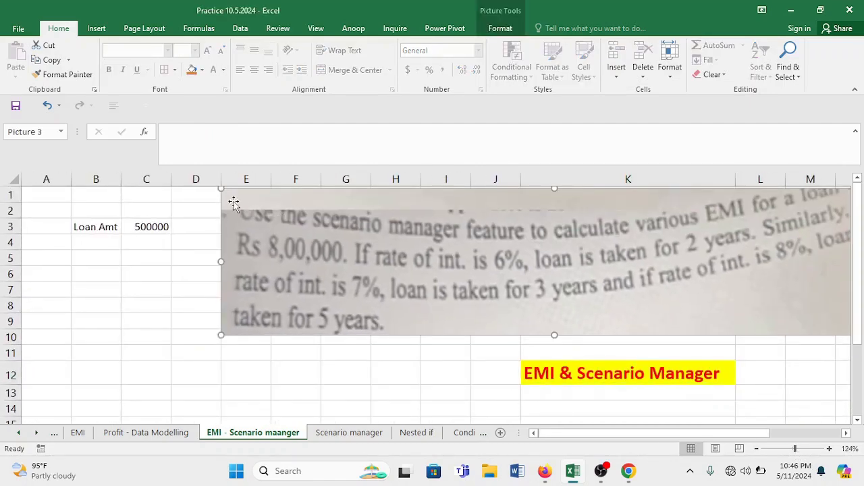
{"action": "left_click_drag", "start_coordinate": [222, 189], "coordinate": [343, 249]}
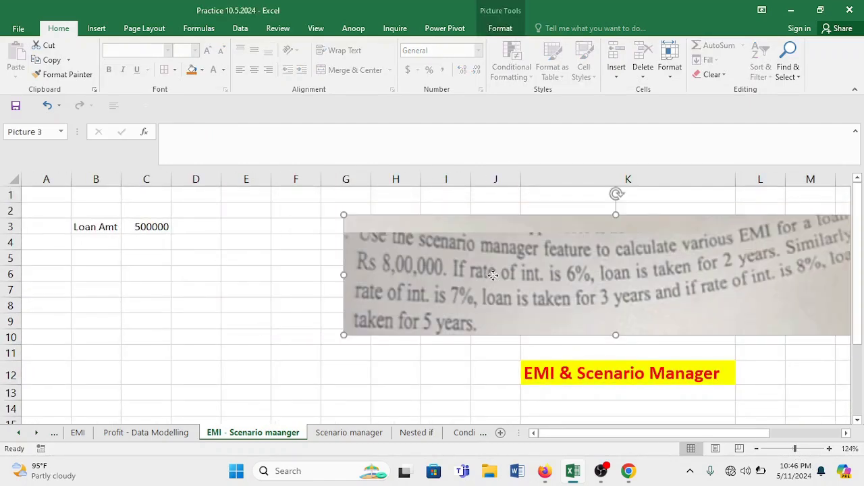
{"action": "left_click_drag", "start_coordinate": [493, 274], "coordinate": [373, 262]}
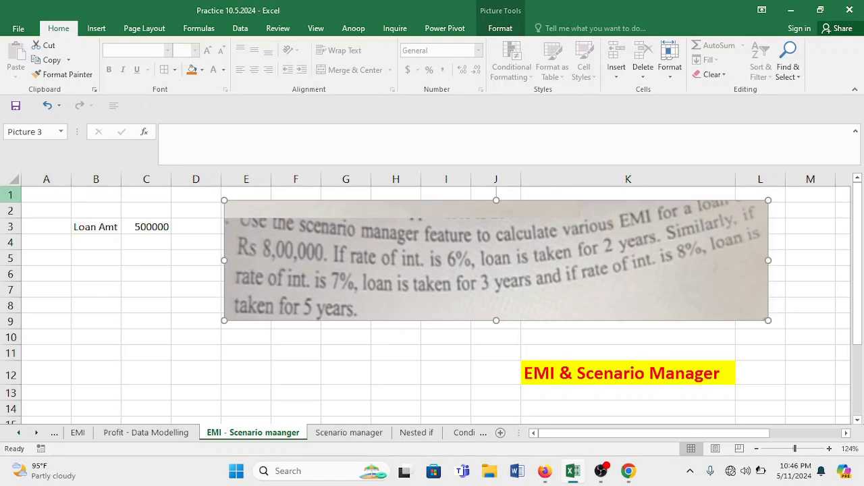
Step: Set the loan amount in C3 to 800000
{"action": "left_click", "coordinate": [117, 243]}
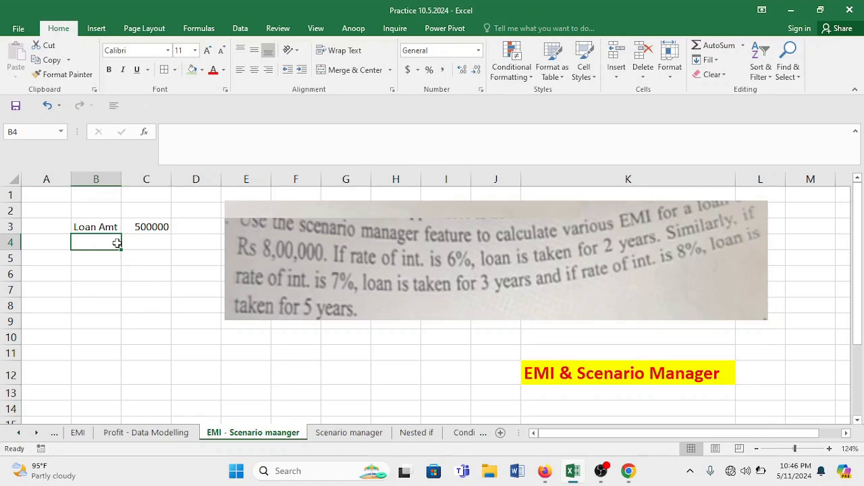
{"action": "double_click", "coordinate": [138, 227]}
{"action": "key", "text": "BackSpace"}
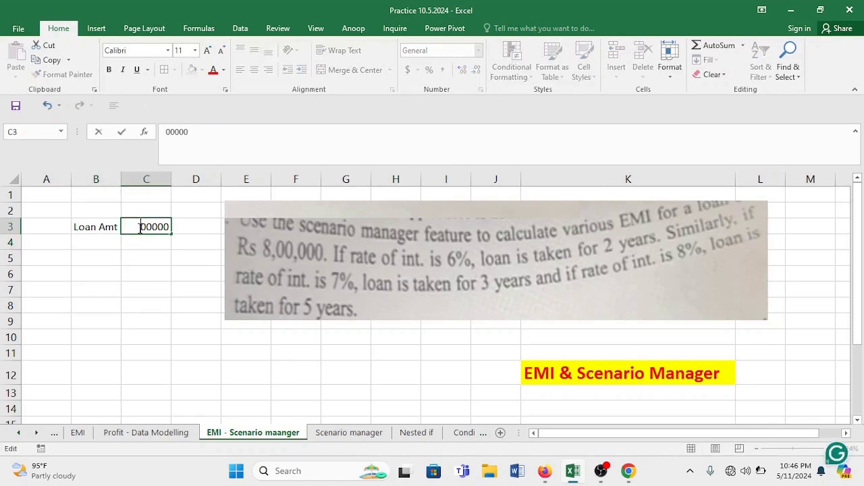
{"action": "type", "text": "8"}
{"action": "left_click", "coordinate": [153, 292]}
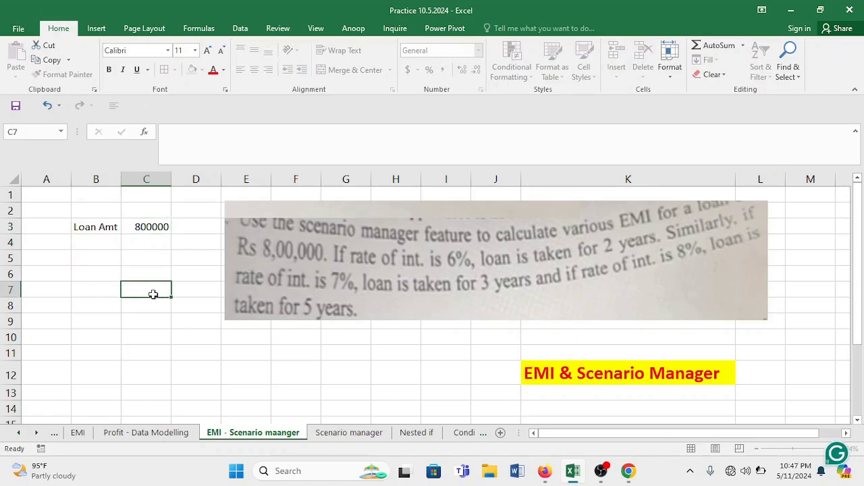
Step: Label cell B4 "ROI" and enter 6% as the first interest rate in C4
{"action": "left_click", "coordinate": [87, 240]}
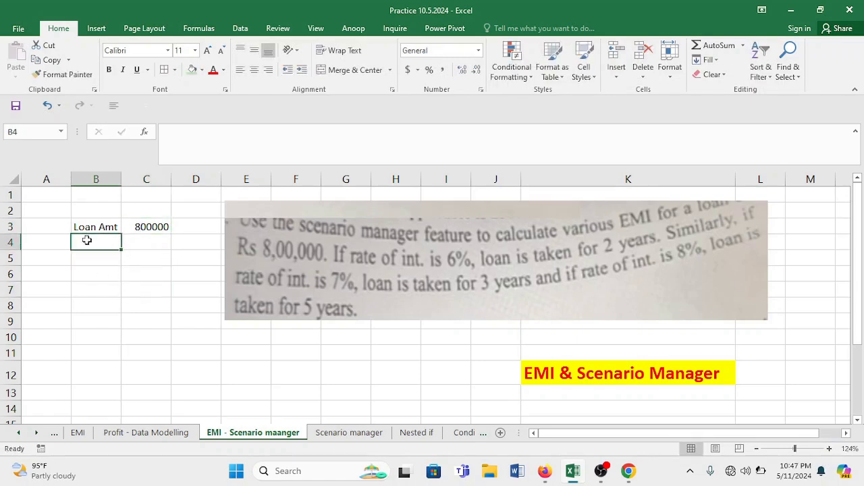
{"action": "type", "text": "ROI"}
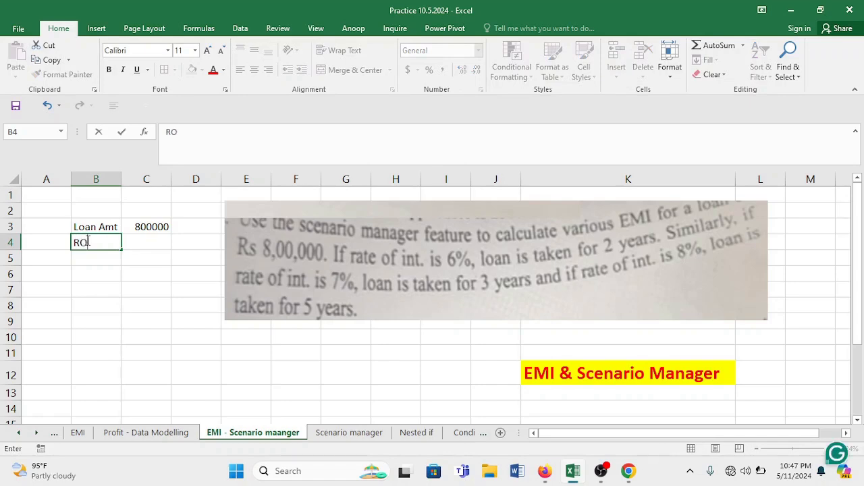
{"action": "left_click", "coordinate": [159, 243]}
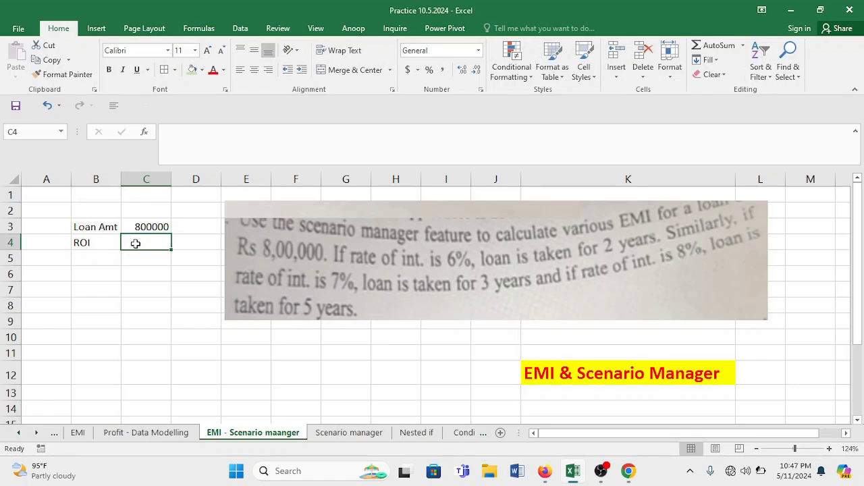
{"action": "left_click", "coordinate": [97, 242]}
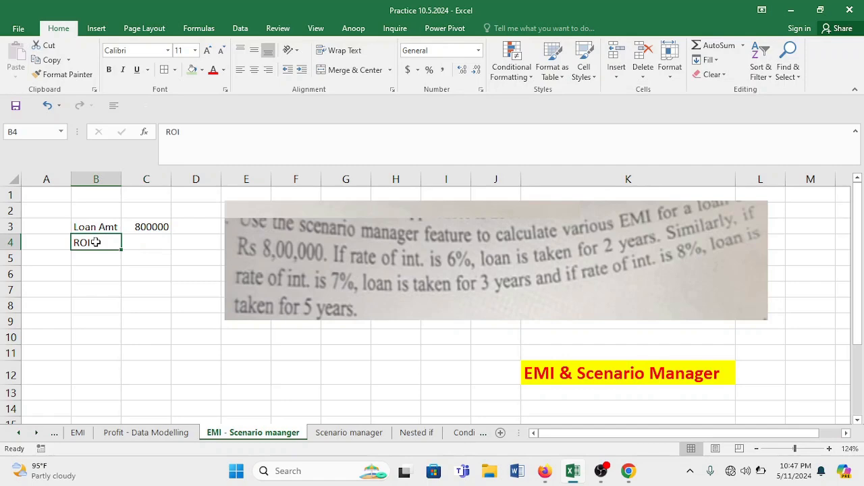
{"action": "key", "text": "ctrl+c"}
{"action": "key", "text": "Down"}
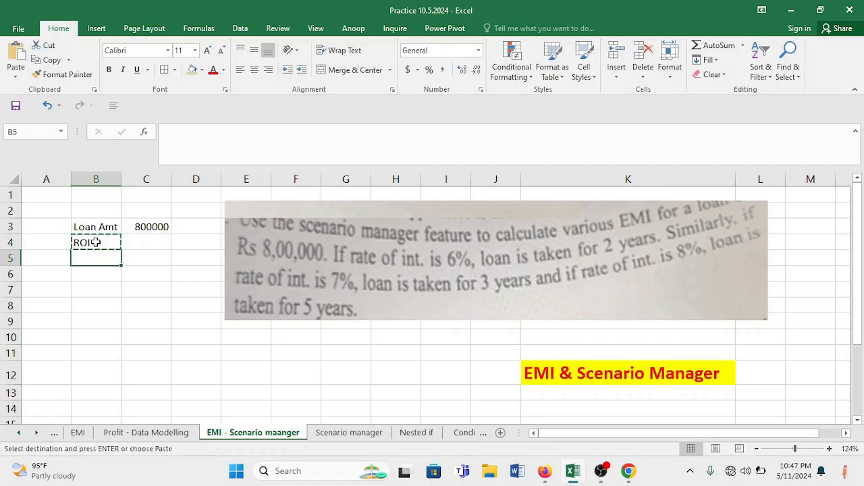
{"action": "key", "text": "Up"}
{"action": "key", "text": "Right"}
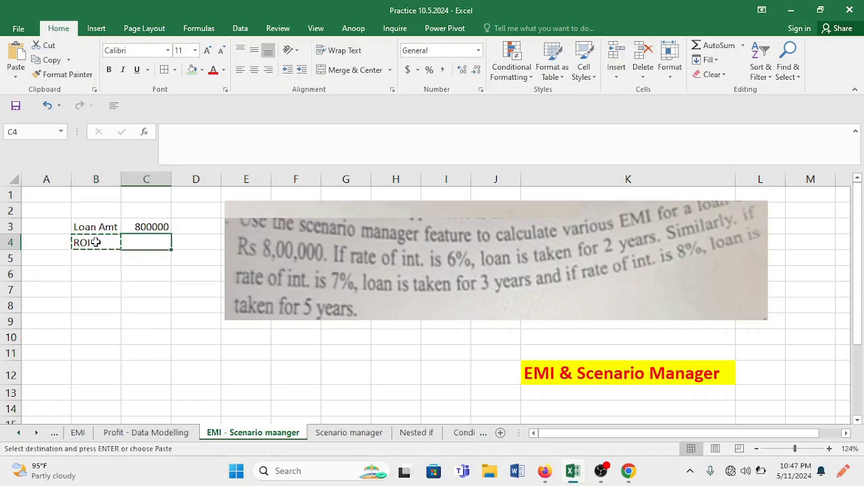
{"action": "type", "text": "6%"}
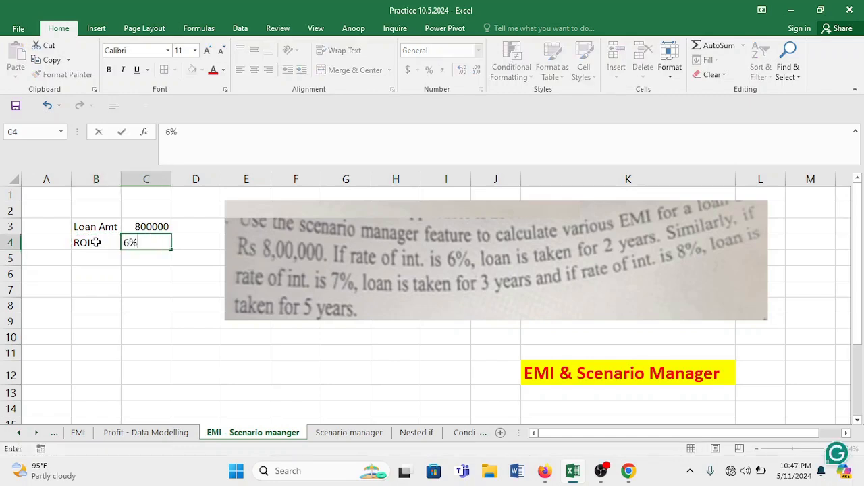
{"action": "key", "text": "Tab"}
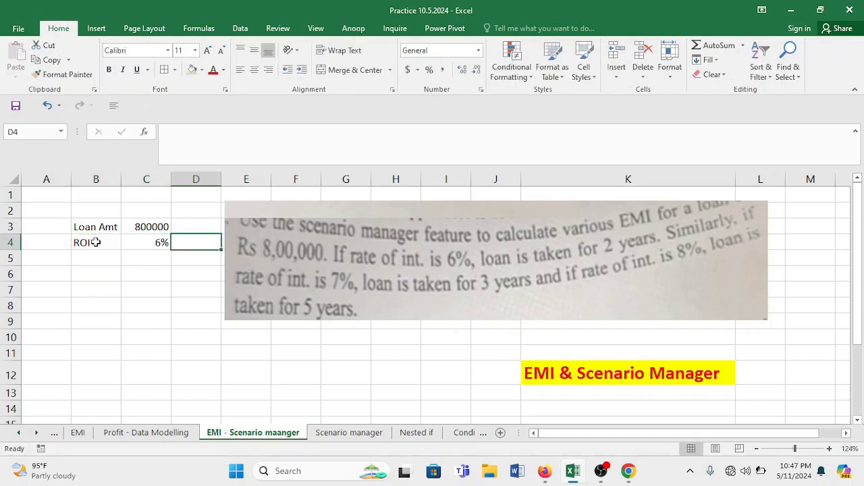
Step: Enter the rates 7% in D4 and 8% in E4, and shift the question picture clear of column E
{"action": "type", "text": "7%"}
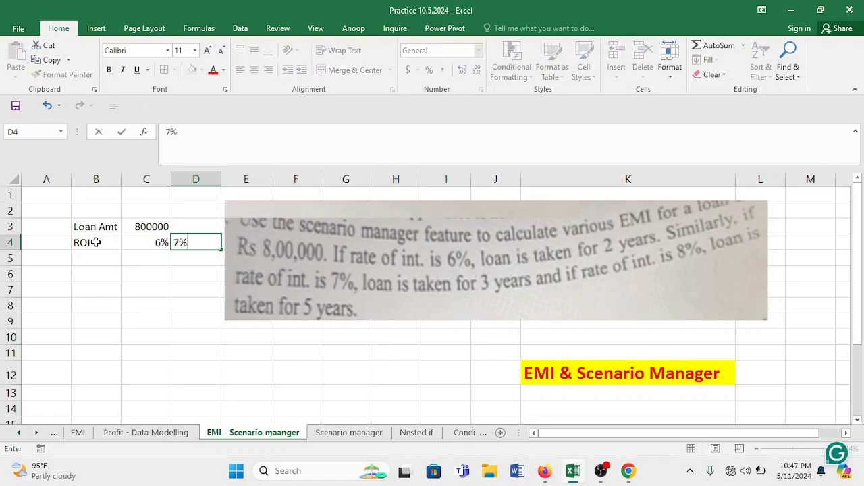
{"action": "key", "text": "Tab"}
{"action": "type", "text": "*%"}
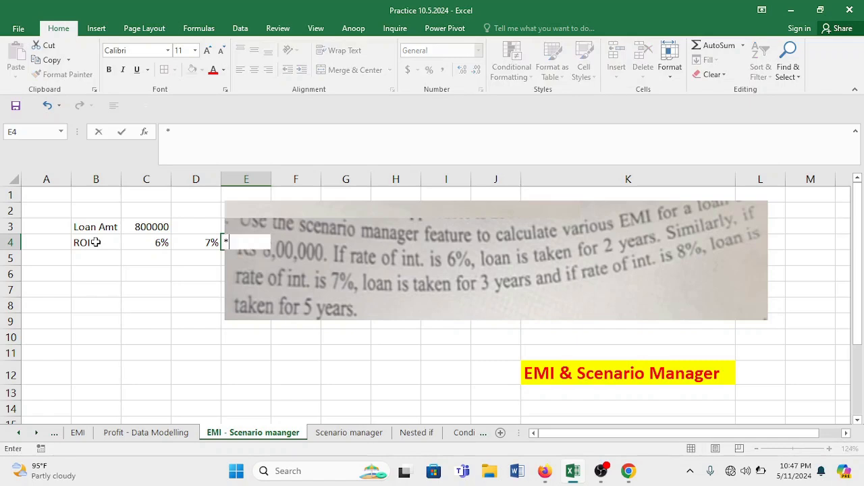
{"action": "key", "text": "BackSpace"}
{"action": "key", "text": "BackSpace"}
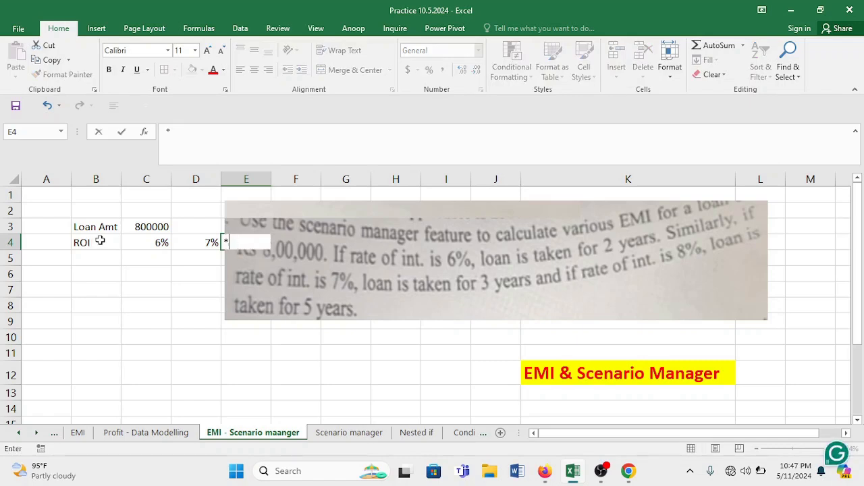
{"action": "type", "text": "8%"}
{"action": "left_click", "coordinate": [363, 269]}
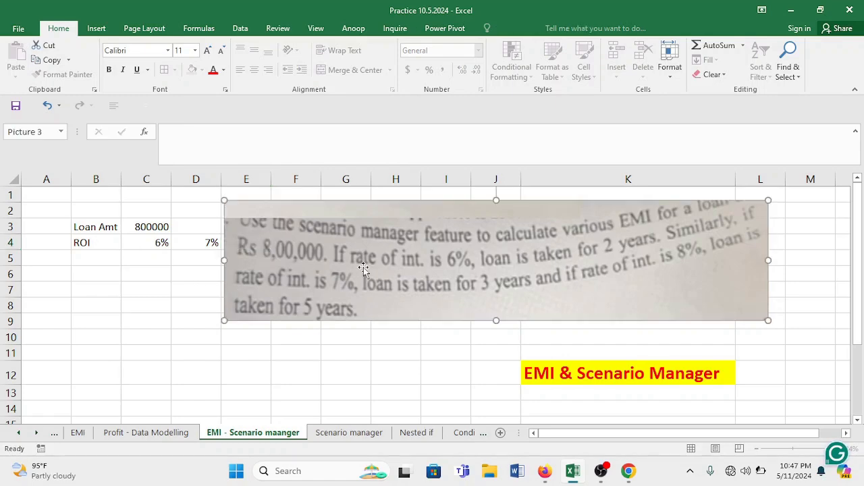
{"action": "left_click_drag", "start_coordinate": [363, 269], "coordinate": [428, 259]}
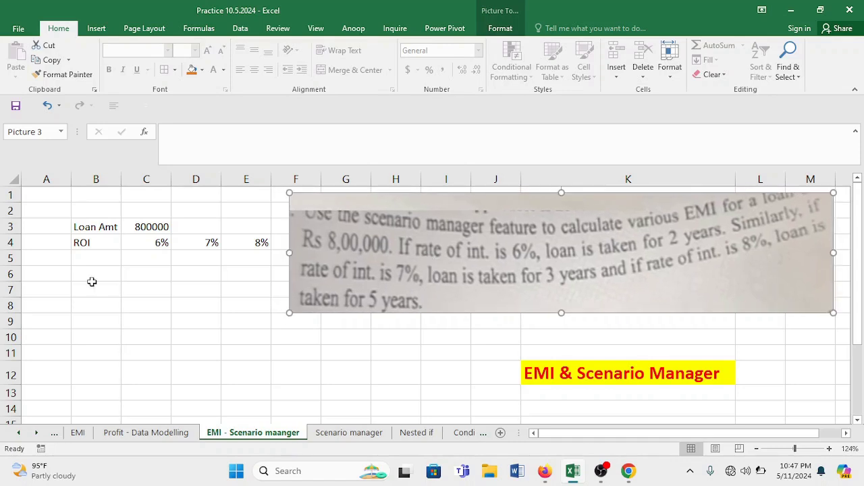
Step: Label cell B5 "Time (Yrs)" below the ROI label
{"action": "left_click", "coordinate": [107, 260]}
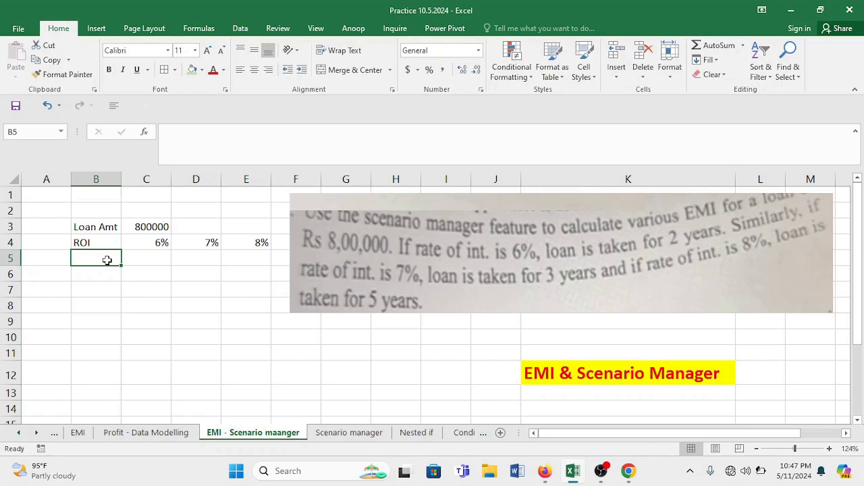
{"action": "type", "text": "Time"}
{"action": "left_click", "coordinate": [128, 274]}
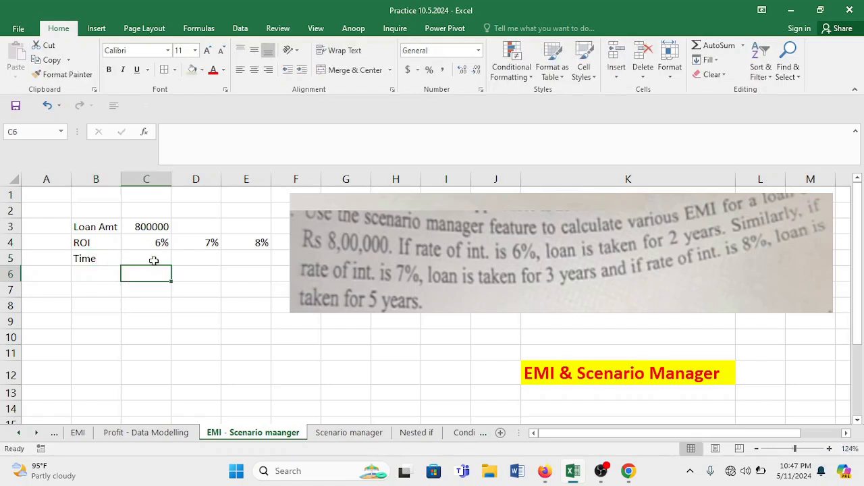
{"action": "left_click", "coordinate": [155, 259]}
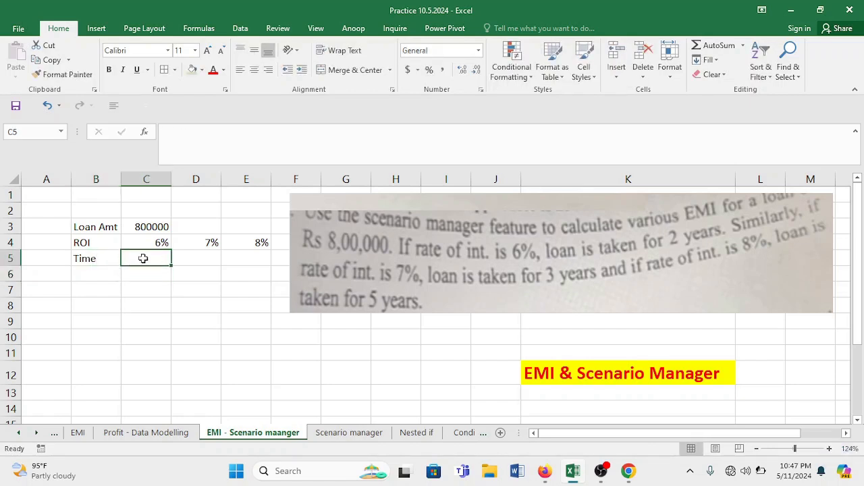
{"action": "double_click", "coordinate": [113, 260]}
{"action": "type", "text": "(Yr"}
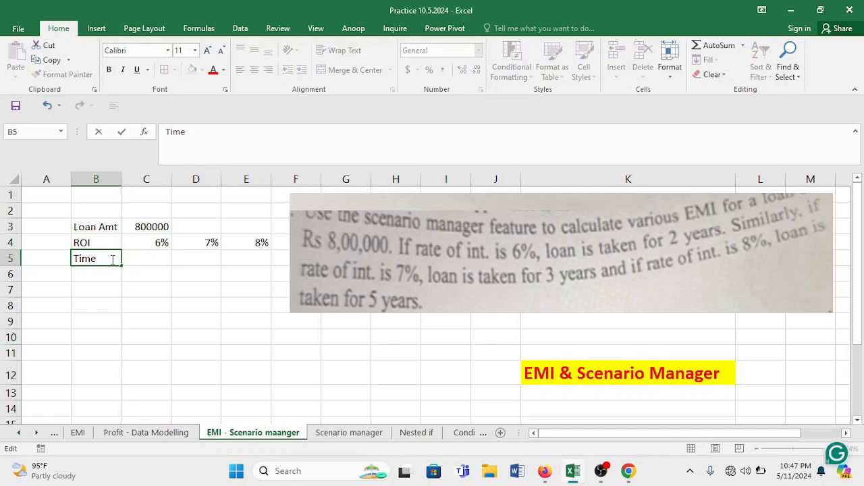
{"action": "type", "text": "s)"}
{"action": "left_click", "coordinate": [164, 273]}
Step: Enter the loan durations 2, 3 and 5 in cells C5, D5 and E5
{"action": "left_click", "coordinate": [151, 256]}
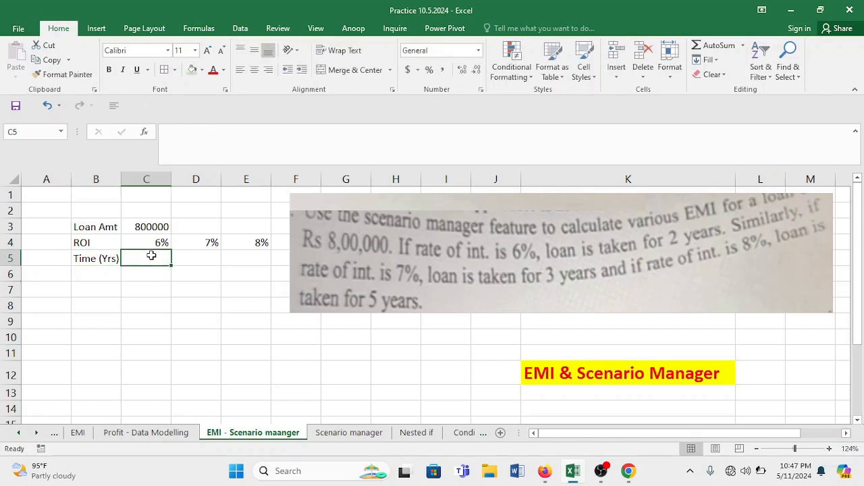
{"action": "type", "text": "2"}
{"action": "key", "text": "Tab"}
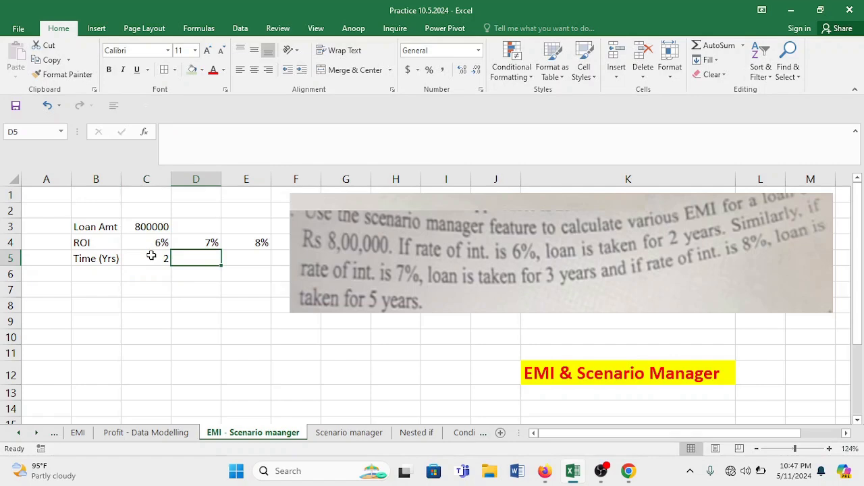
{"action": "type", "text": "3"}
{"action": "key", "text": "Tab"}
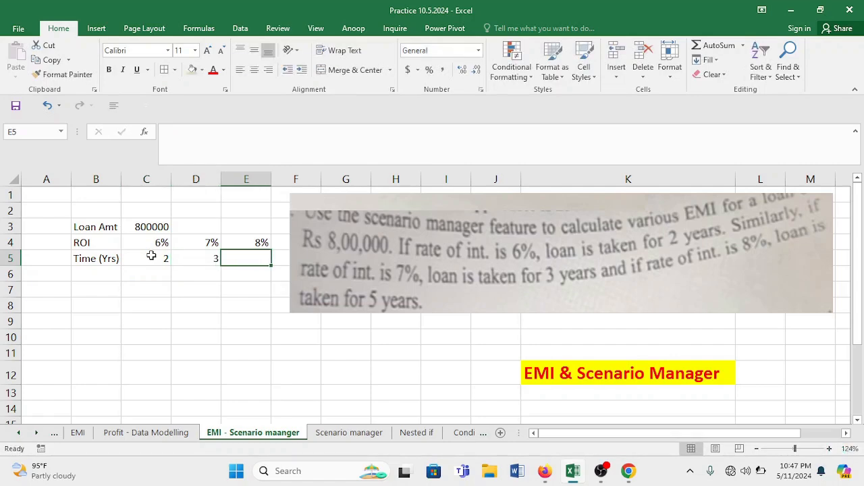
{"action": "type", "text": "5"}
{"action": "key", "text": "Down"}
{"action": "key", "text": "Left"}
{"action": "key", "text": "Left"}
{"action": "key", "text": "Left"}
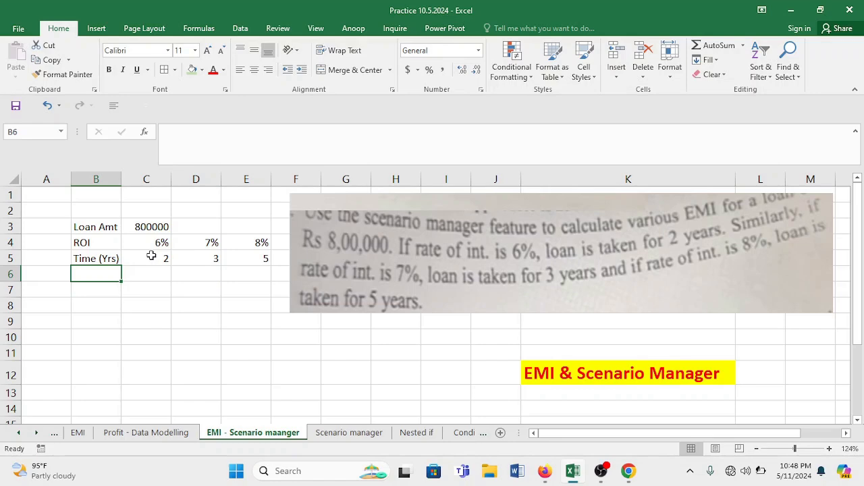
{"action": "left_click", "coordinate": [148, 211]}
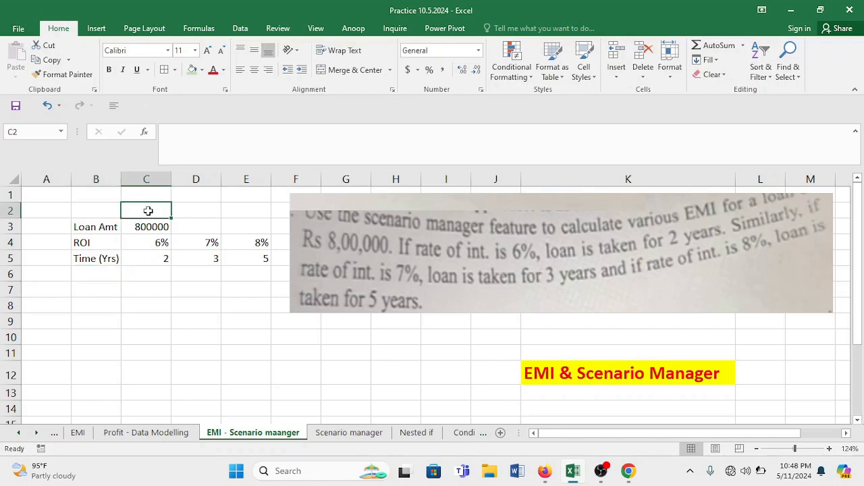
Step: Enter the case headings C1, C2 and C3 in cells C2, D2 and E2 above the loan data
{"action": "type", "text": "C1"}
{"action": "left_click_drag", "start_coordinate": [199, 206], "coordinate": [199, 202]}
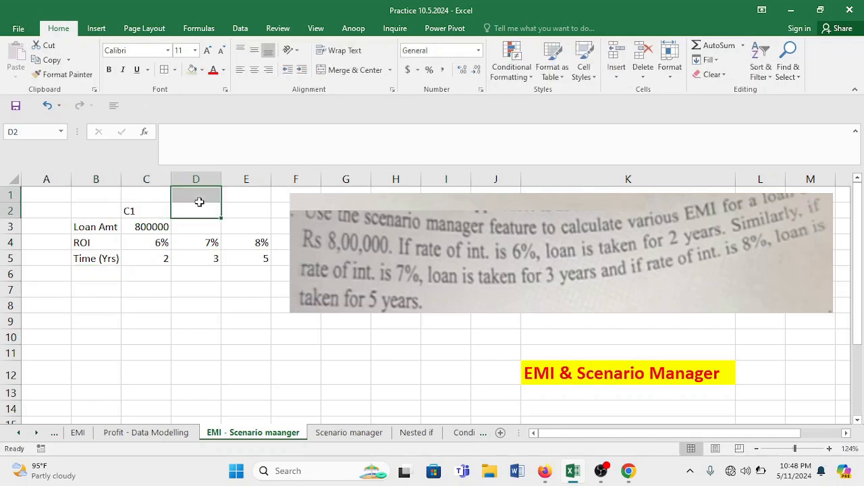
{"action": "type", "text": "C2"}
{"action": "left_click", "coordinate": [257, 210]}
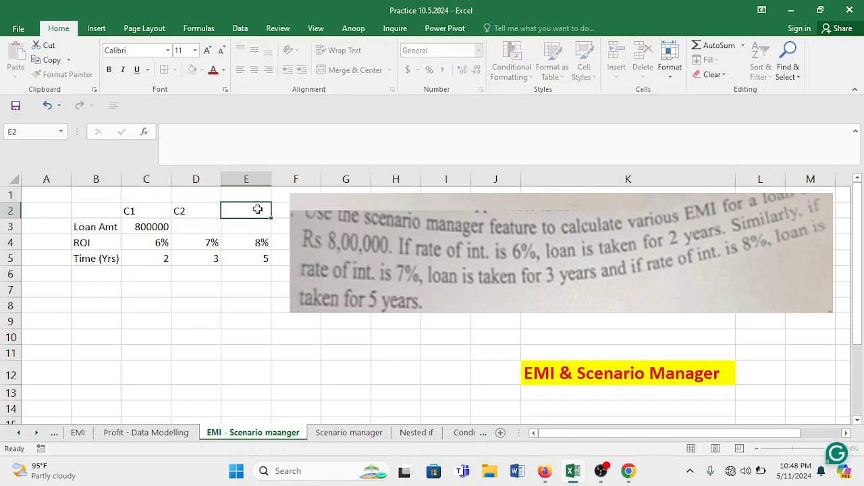
{"action": "type", "text": "C3"}
{"action": "left_click", "coordinate": [260, 256]}
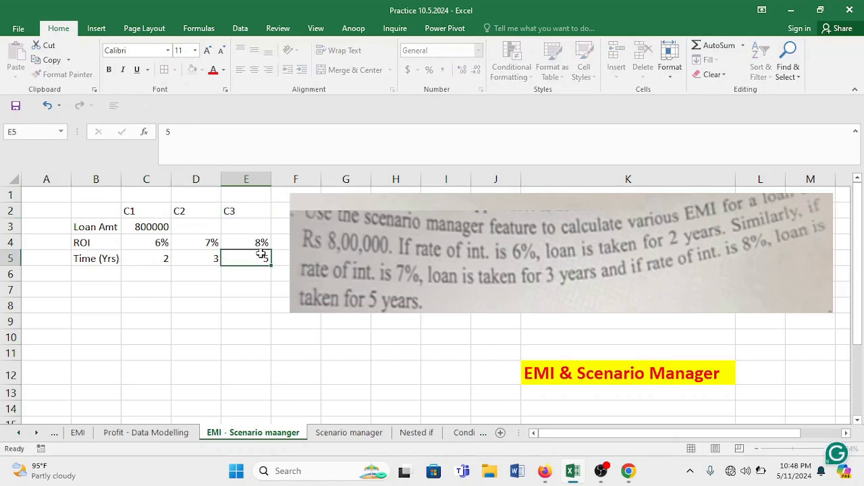
Step: Review the loan amount label and the ROI and Time (Yrs) rows across the three cases
{"action": "left_click", "coordinate": [87, 226]}
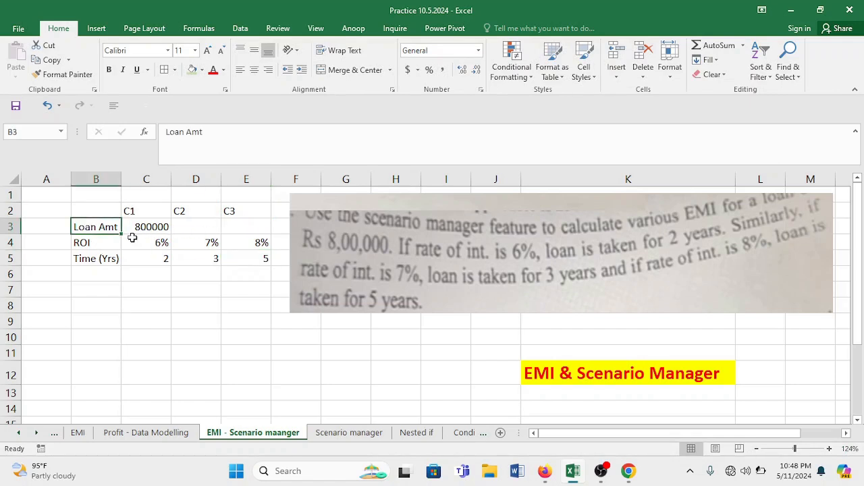
{"action": "left_click", "coordinate": [96, 243]}
{"action": "left_click", "coordinate": [144, 244]}
{"action": "left_click", "coordinate": [198, 244]}
{"action": "left_click", "coordinate": [248, 242]}
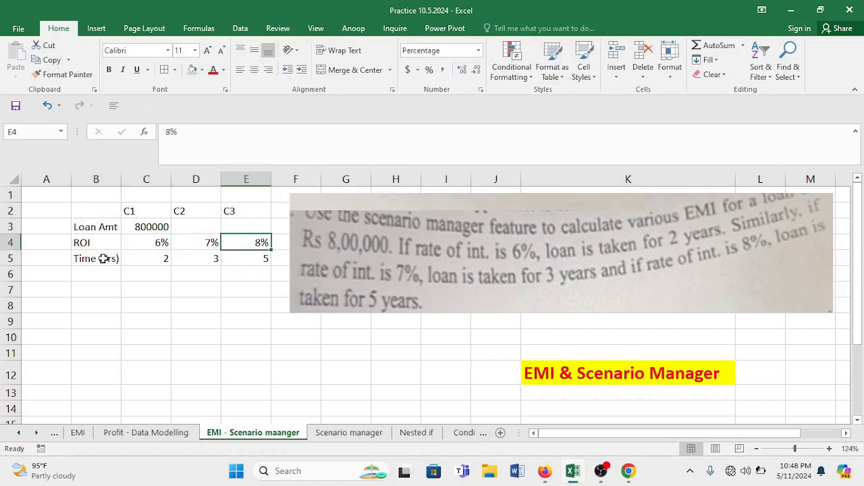
{"action": "left_click", "coordinate": [80, 258]}
{"action": "left_click", "coordinate": [165, 260]}
{"action": "left_click", "coordinate": [209, 259]}
{"action": "left_click", "coordinate": [237, 257]}
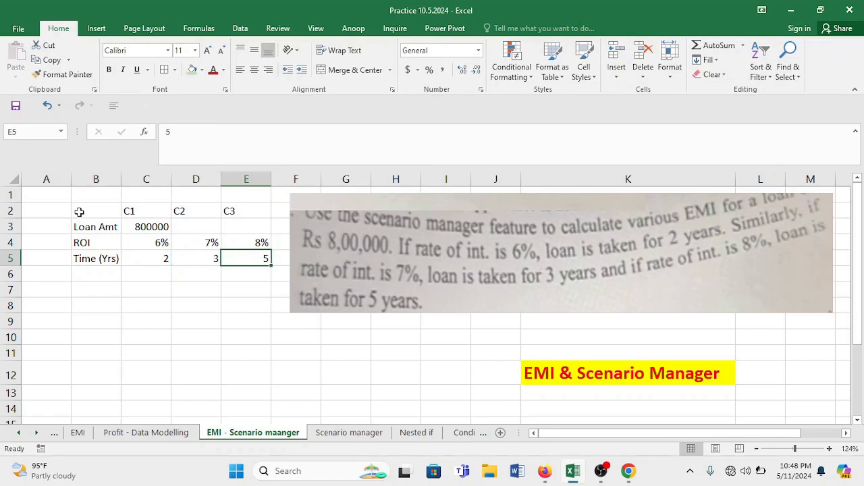
Step: Fill cell C6 with light green and label the adjacent cell B6 "EMI"
{"action": "left_click", "coordinate": [130, 274]}
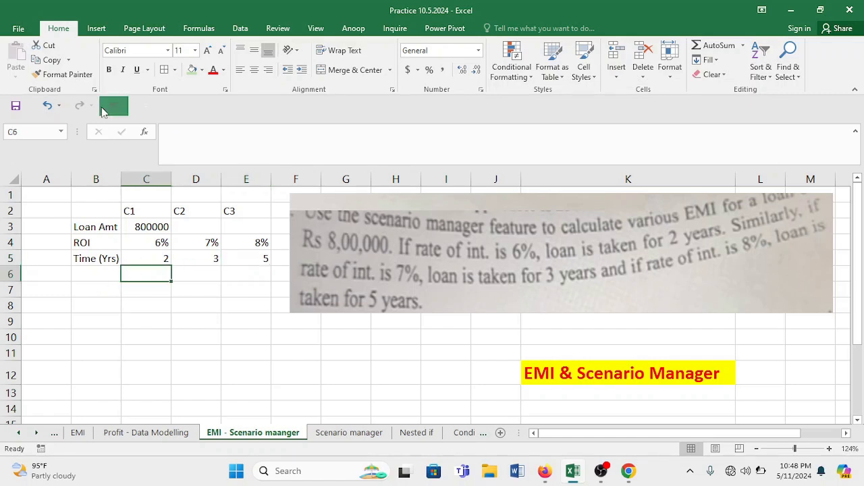
{"action": "left_click", "coordinate": [192, 69]}
{"action": "left_click", "coordinate": [118, 278]}
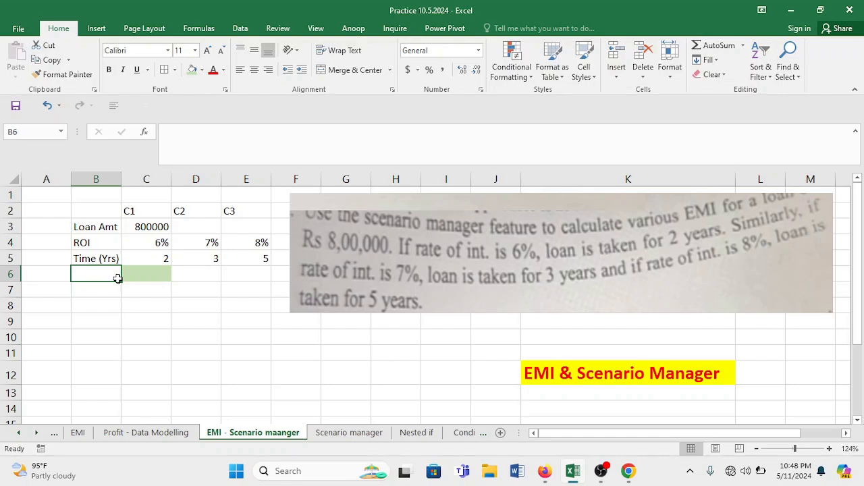
{"action": "type", "text": "EMI"}
{"action": "left_click", "coordinate": [143, 326]}
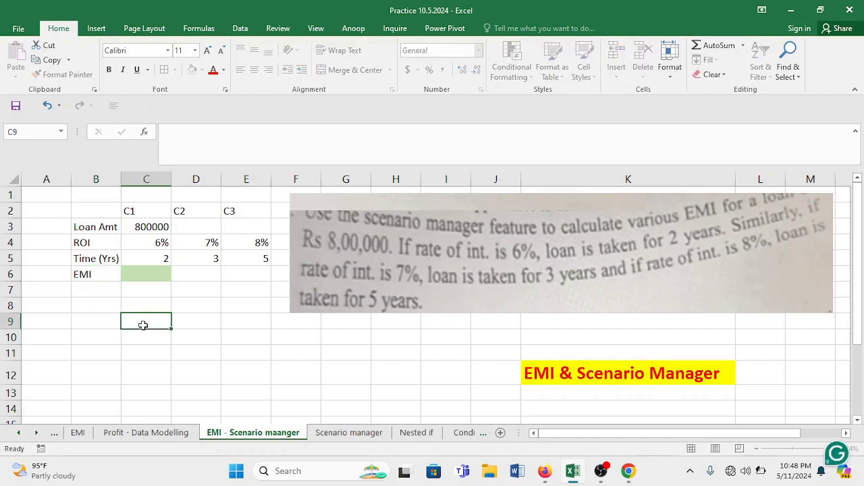
Step: Calculate the first case's EMI in C6 with the formula =PMT(C4,C5,-C3)
{"action": "left_click", "coordinate": [143, 272]}
{"action": "type", "text": "=pmt"}
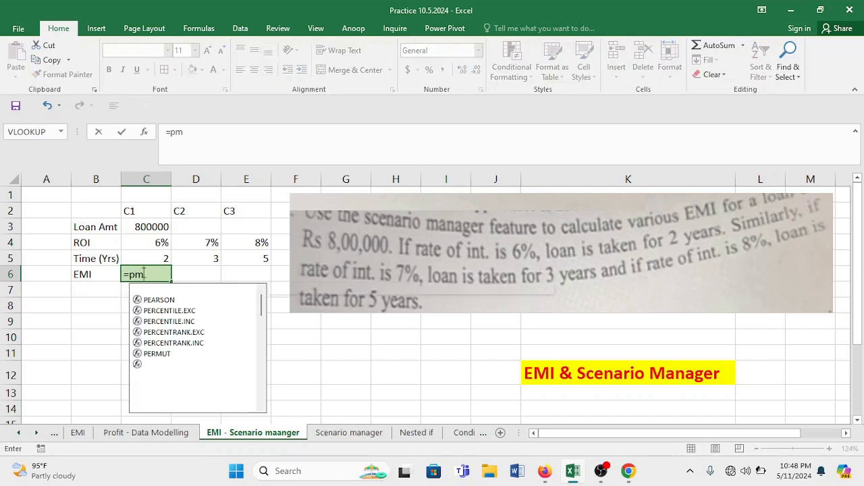
{"action": "key", "text": "Tab"}
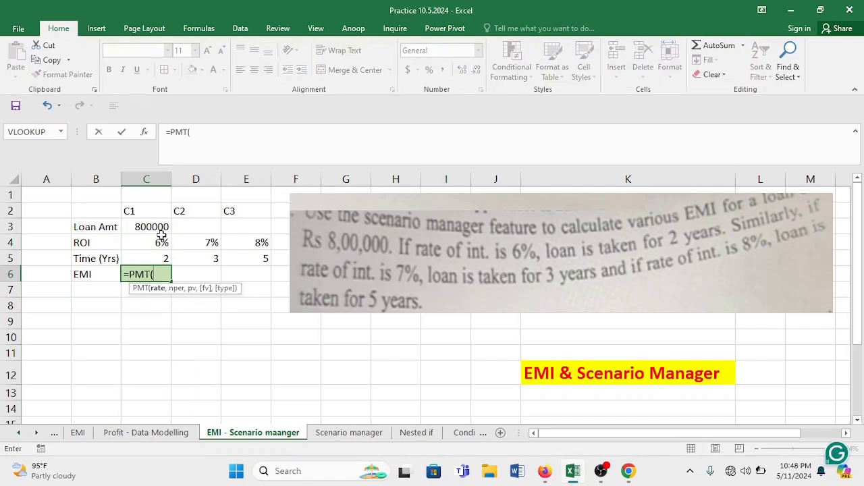
{"action": "left_click", "coordinate": [164, 243]}
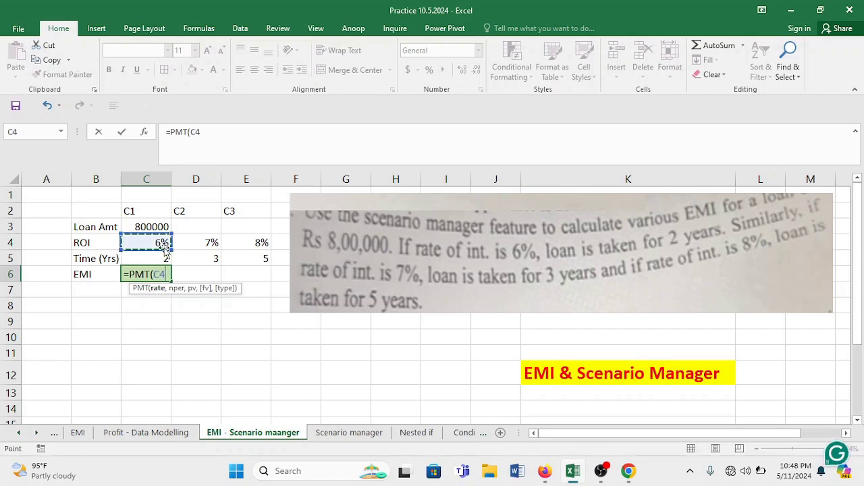
{"action": "type", "text": "/1"}
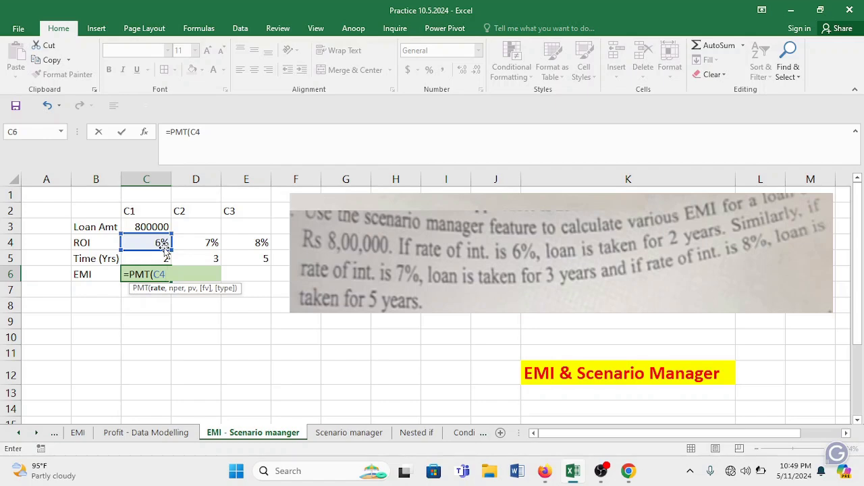
{"action": "type", "text": ","}
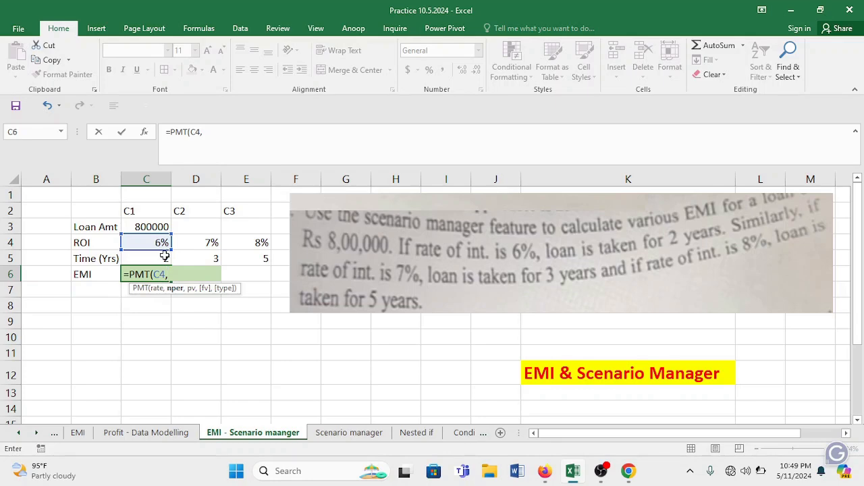
{"action": "left_click", "coordinate": [165, 256]}
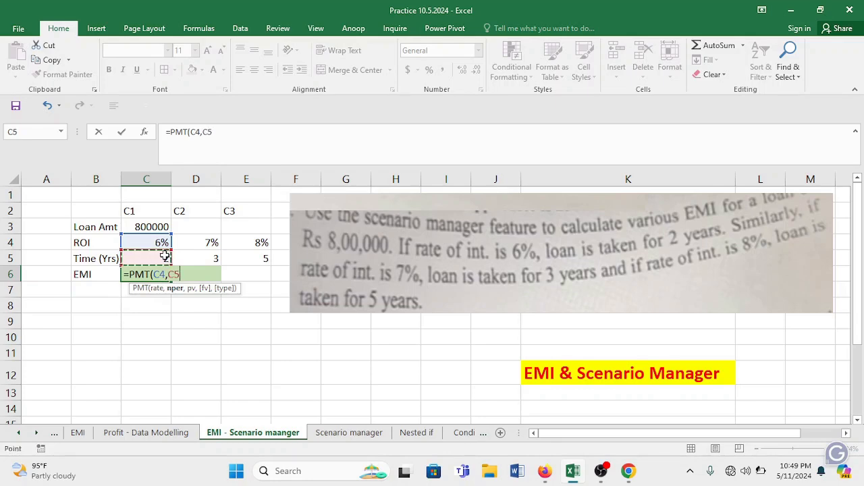
{"action": "type", "text": ",-"}
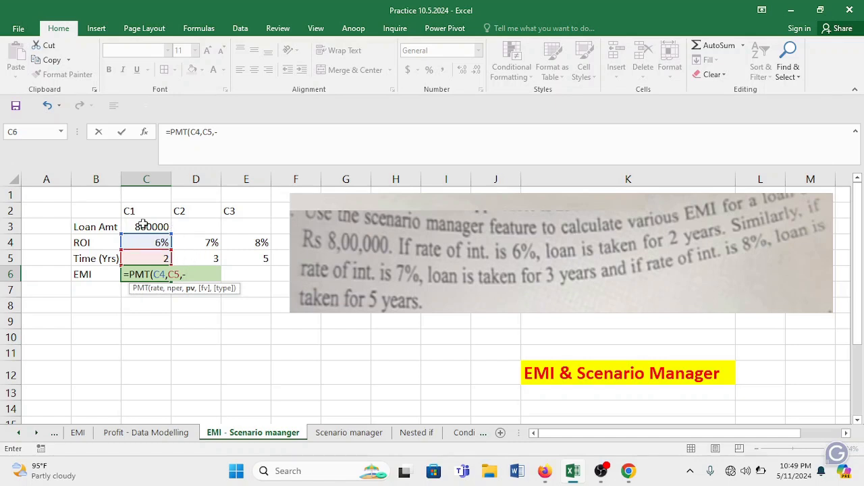
{"action": "left_click", "coordinate": [144, 226]}
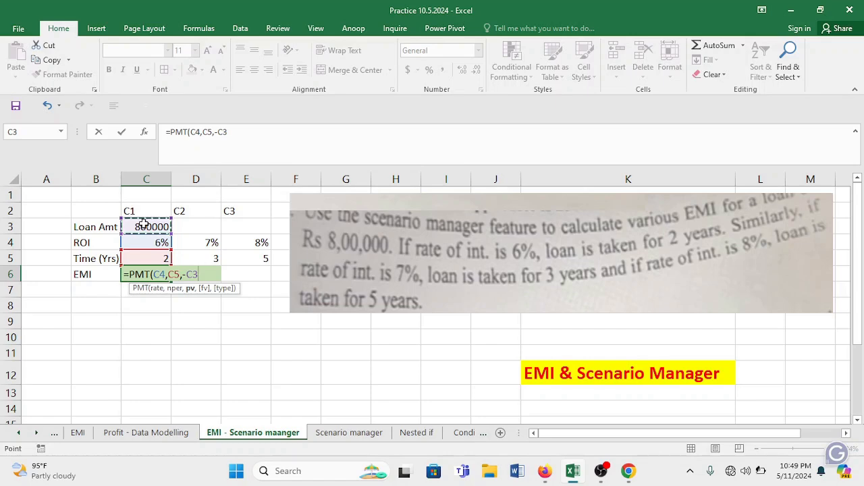
{"action": "key", "text": "Return"}
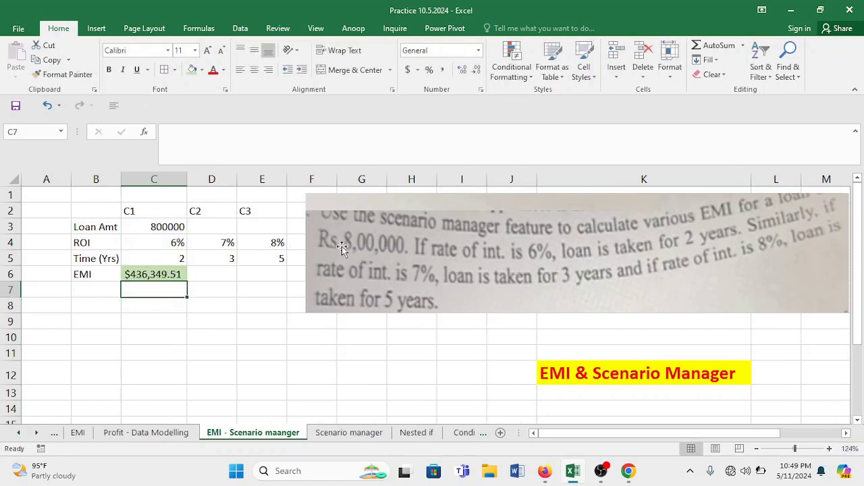
Step: Move the question picture back to the edge of column F and select the EMI result in C6
{"action": "left_click_drag", "start_coordinate": [343, 242], "coordinate": [328, 237]}
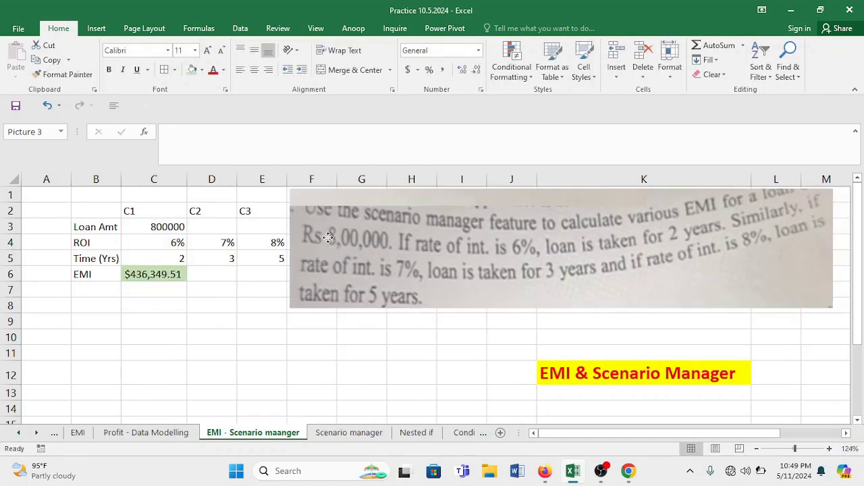
{"action": "left_click", "coordinate": [120, 307]}
{"action": "left_click", "coordinate": [147, 274]}
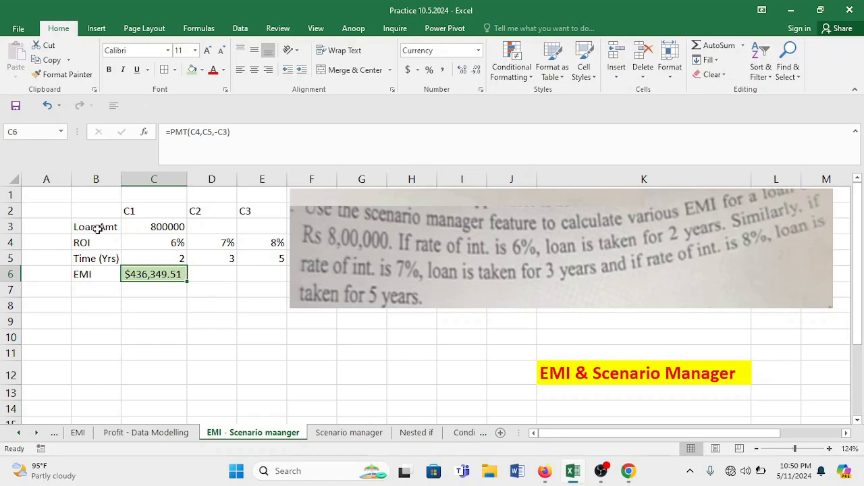
Step: Create names for the values in B3:C6 from the labels in the selection's left column
{"action": "left_click_drag", "start_coordinate": [95, 227], "coordinate": [163, 275]}
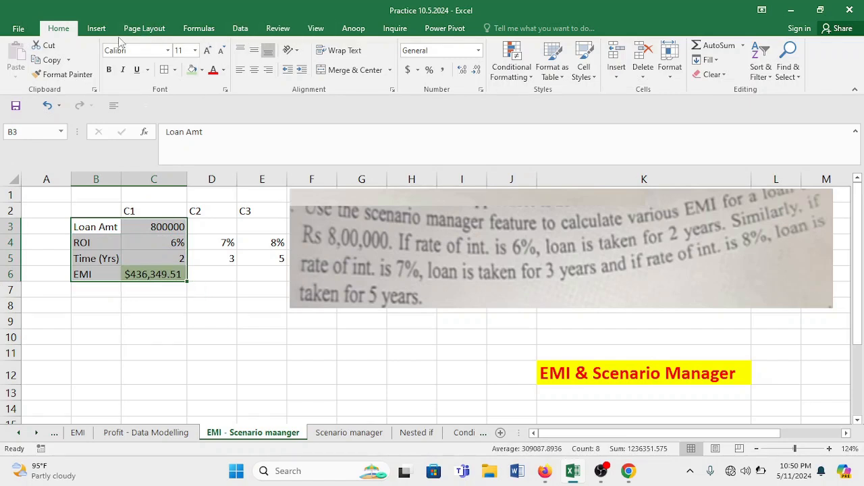
{"action": "left_click", "coordinate": [203, 33]}
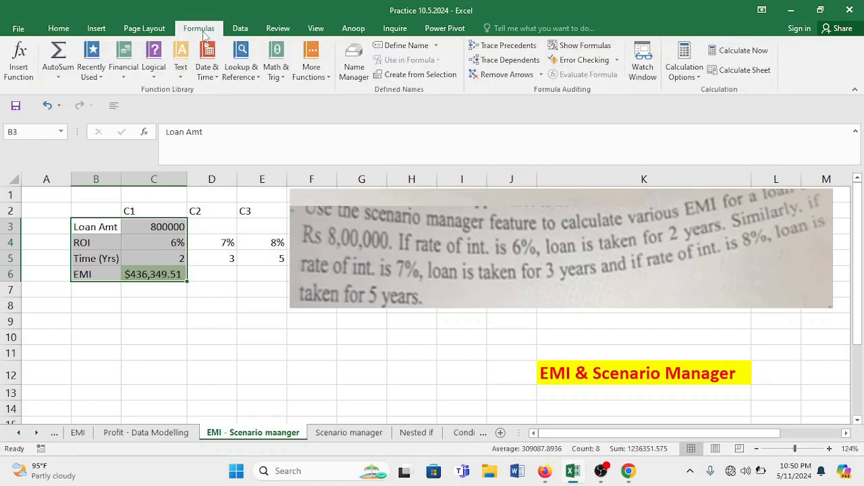
{"action": "left_click", "coordinate": [421, 75]}
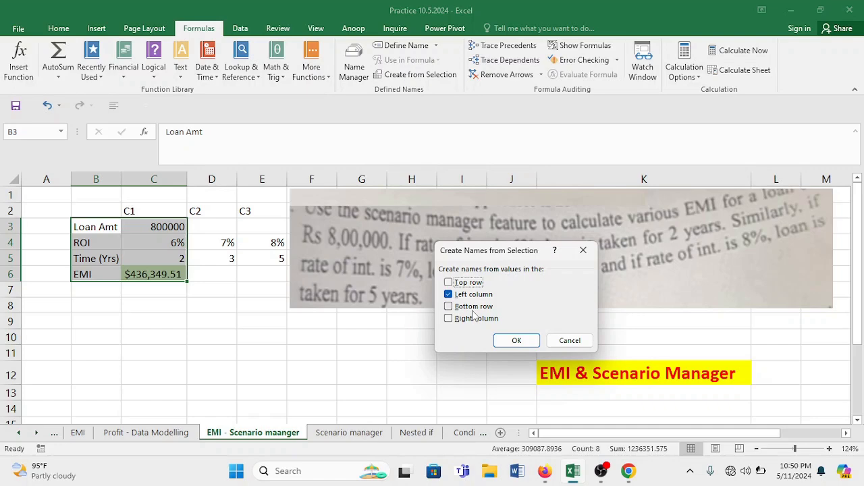
{"action": "left_click", "coordinate": [508, 341]}
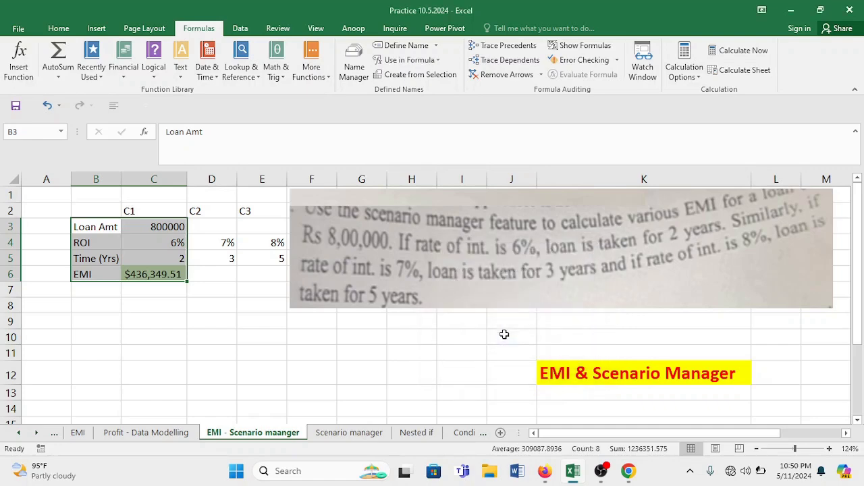
Step: Check the names assigned to the EMI, loan amount, ROI and time cells, and dismiss the low-battery notice
{"action": "left_click", "coordinate": [171, 277]}
{"action": "left_click", "coordinate": [168, 226]}
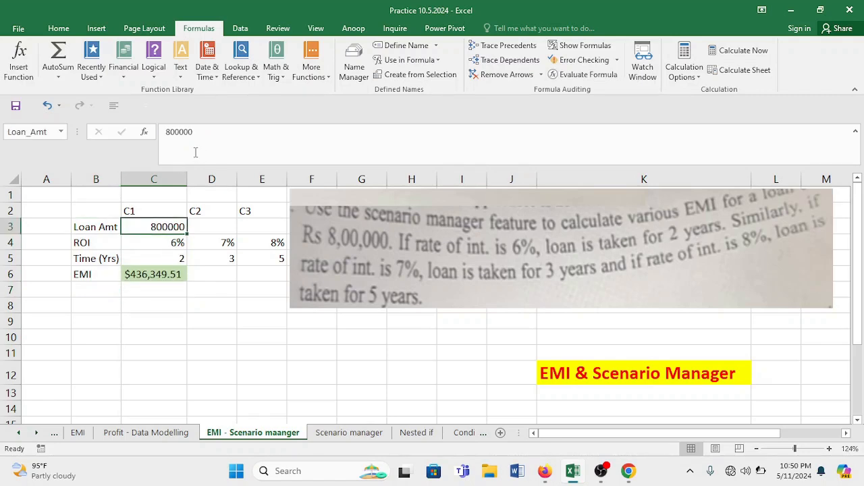
{"action": "left_click", "coordinate": [164, 246]}
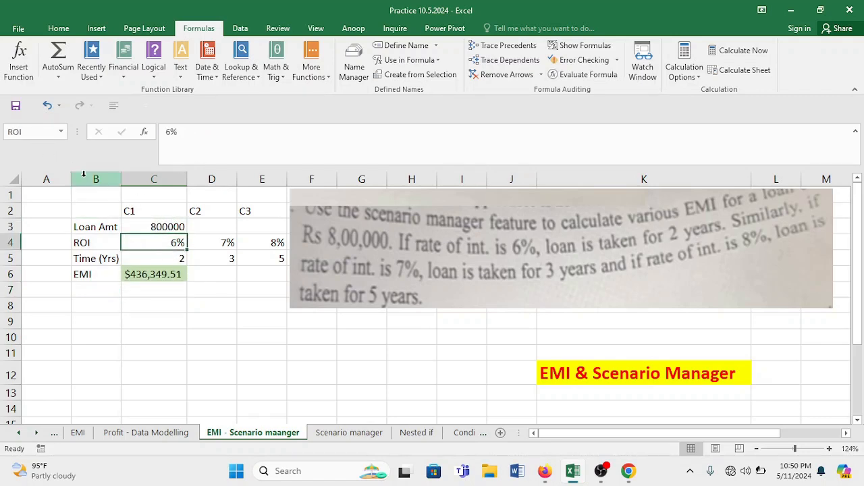
{"action": "left_click", "coordinate": [162, 257]}
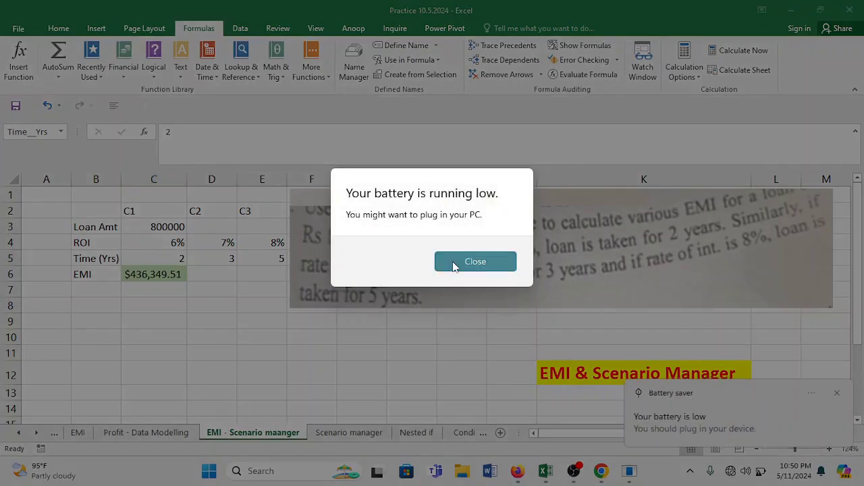
{"action": "left_click", "coordinate": [455, 264]}
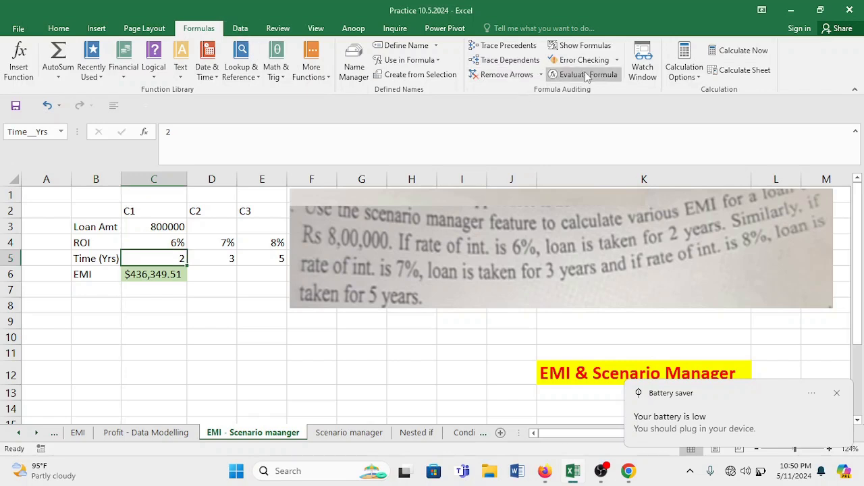
Step: Add a scenario named C1 with changing cells C3:C5, keeping the loan amount 800000, ROI 0.06 and time 2
{"action": "left_click", "coordinate": [242, 30]}
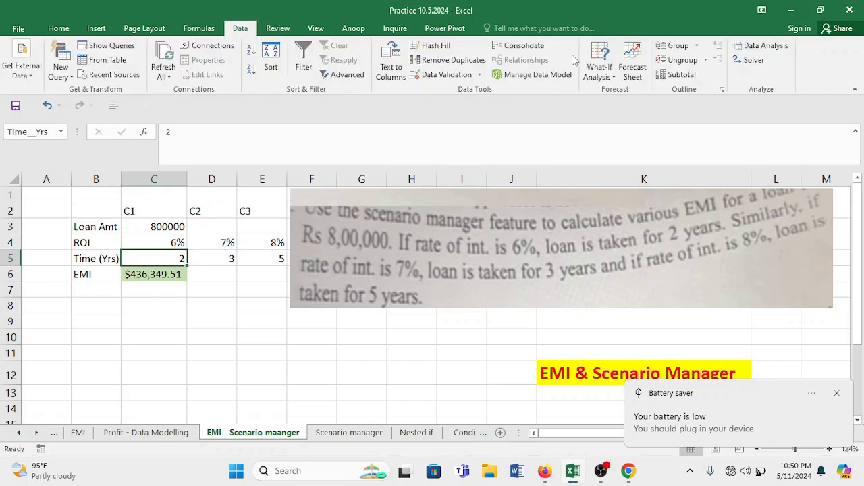
{"action": "left_click", "coordinate": [600, 71]}
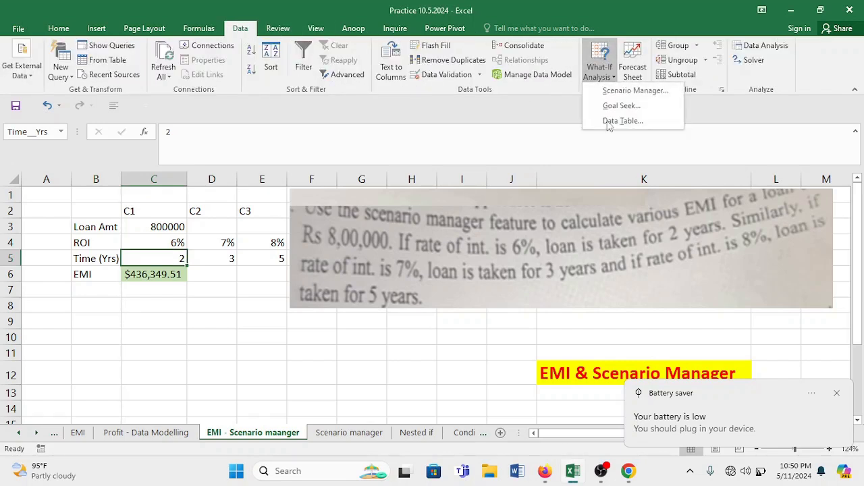
{"action": "left_click", "coordinate": [633, 92]}
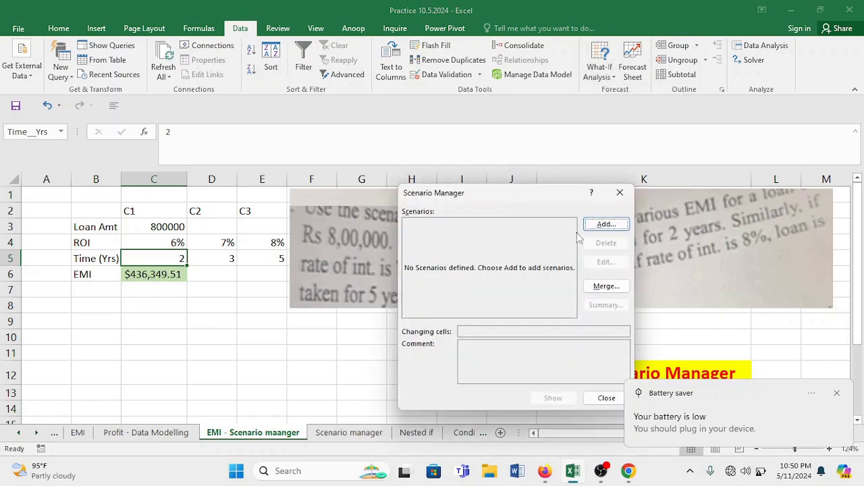
{"action": "left_click", "coordinate": [607, 224]}
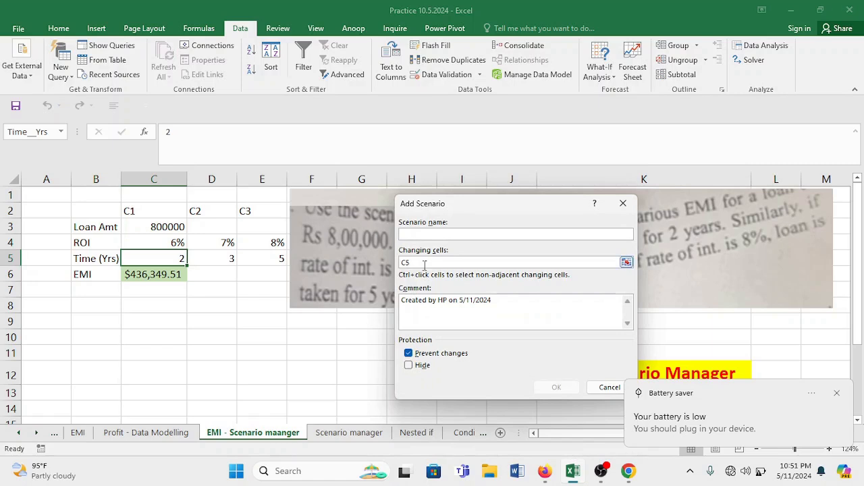
{"action": "type", "text": "C1"}
{"action": "key", "text": "BackSpace"}
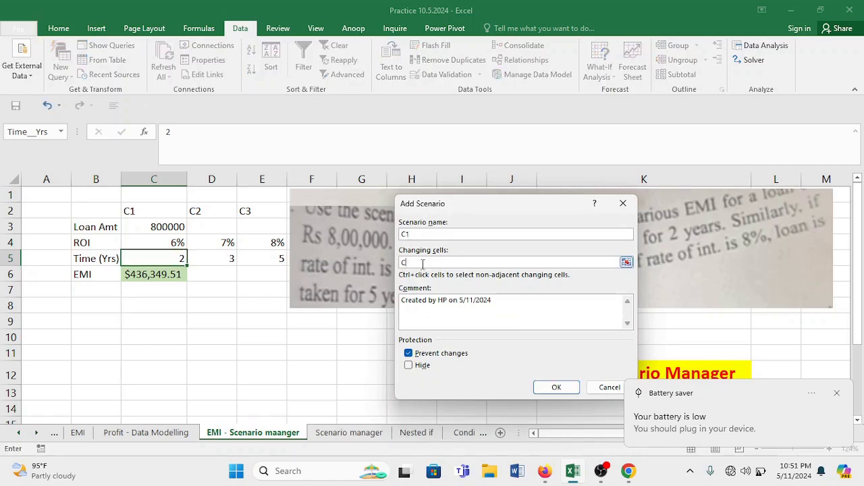
{"action": "left_click_drag", "start_coordinate": [152, 227], "coordinate": [154, 254]}
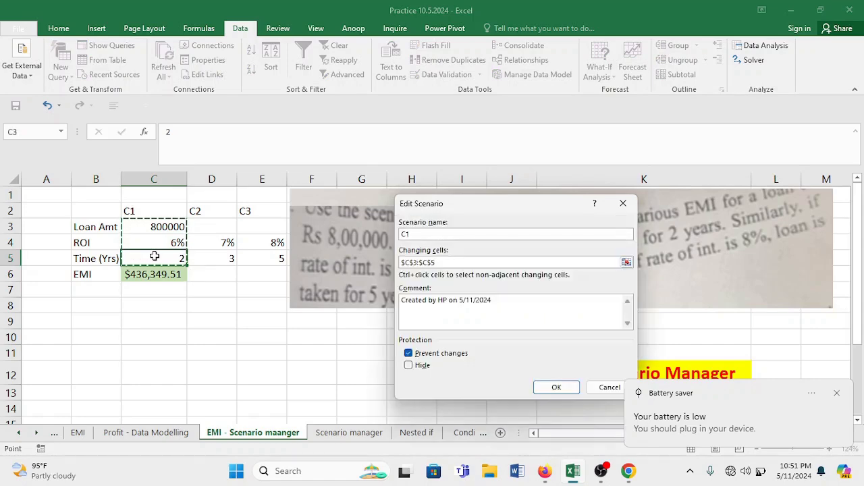
{"action": "left_click", "coordinate": [545, 393]}
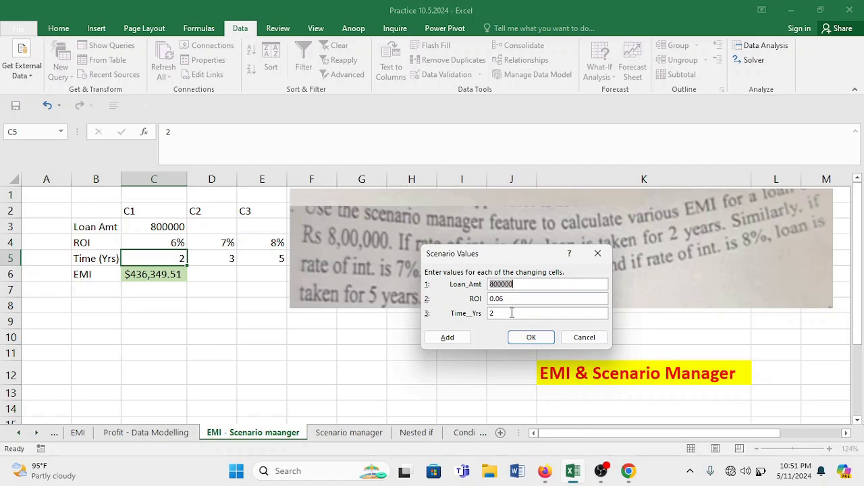
{"action": "left_click", "coordinate": [457, 338]}
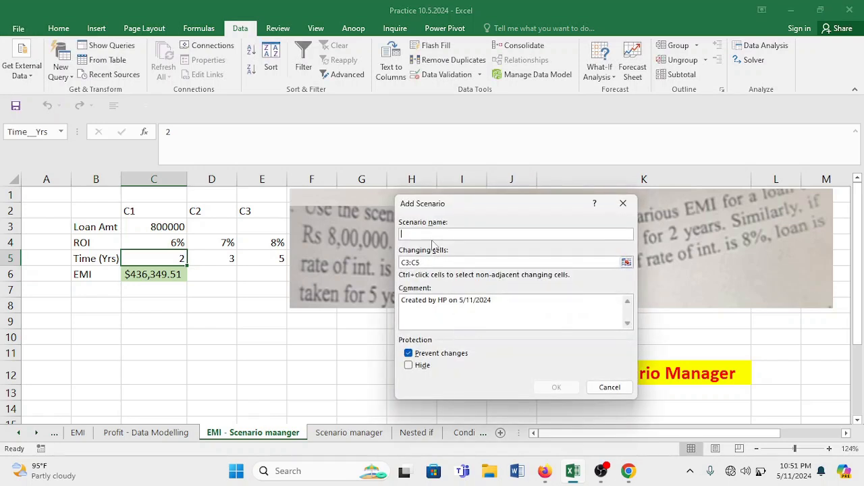
Step: Add scenario C2 for changing cells C3:C5 with the loan amount 800000, ROI 0.07 and time 3
{"action": "type", "text": "C2"}
{"action": "left_click", "coordinate": [422, 262]}
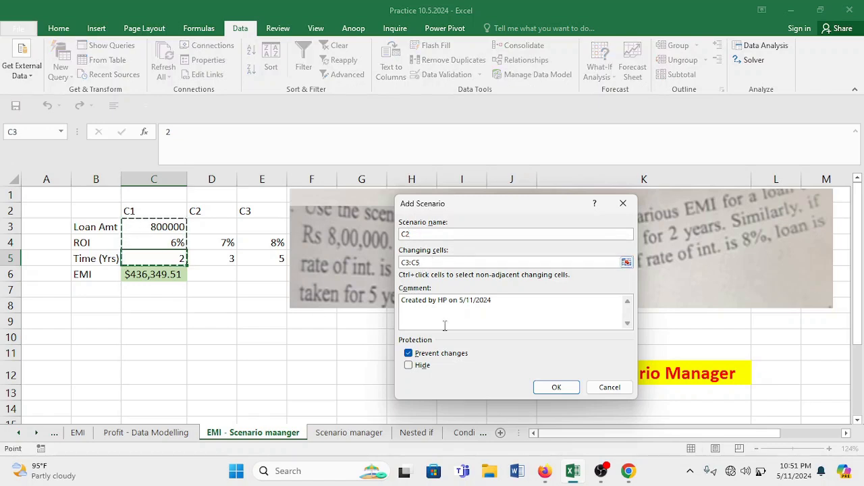
{"action": "left_click", "coordinate": [558, 388]}
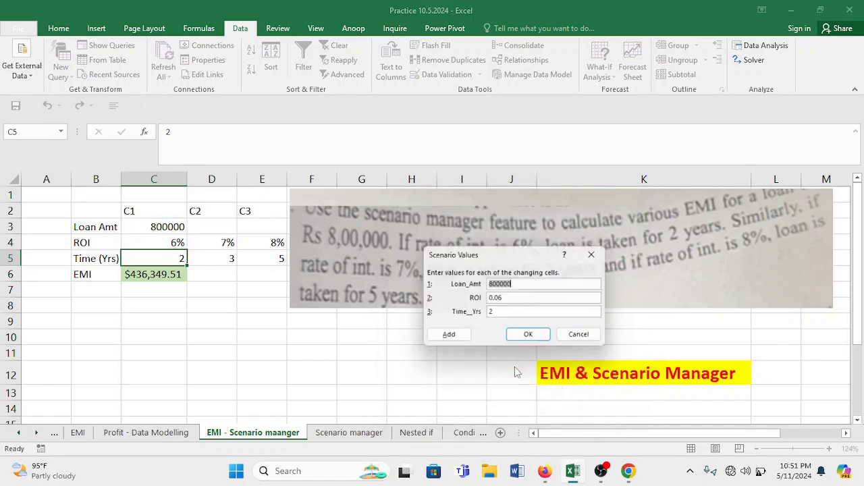
{"action": "left_click", "coordinate": [529, 301]}
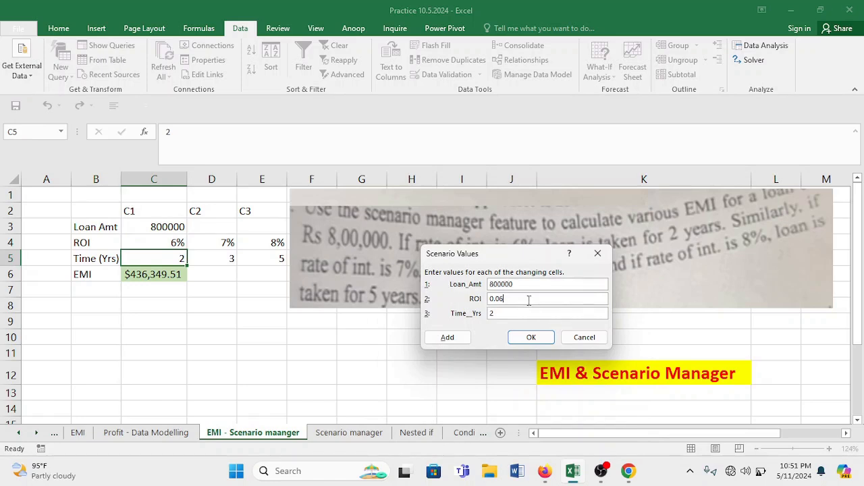
{"action": "left_click", "coordinate": [515, 312]}
{"action": "type", "text": "3"}
{"action": "left_click", "coordinate": [533, 338]}
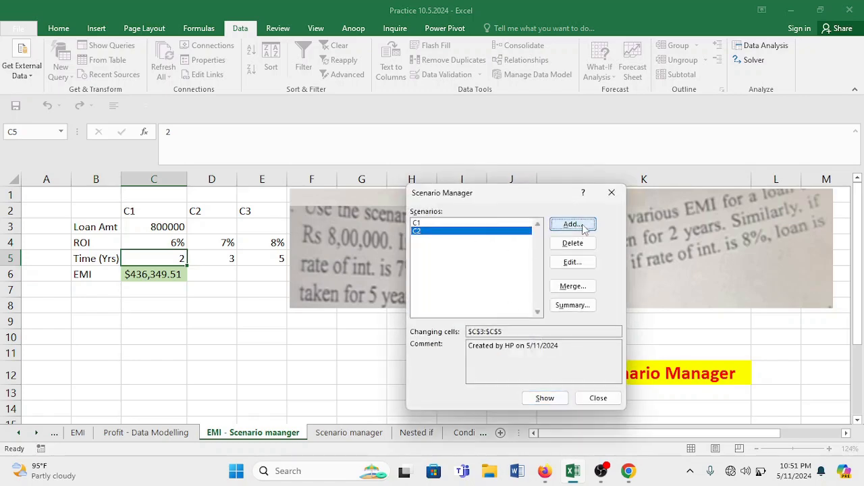
Step: Add scenario C3 for changing cells C3:C5 with the loan amount 800000, ROI 0.08 and time 5
{"action": "left_click", "coordinate": [583, 228]}
{"action": "type", "text": "C3"}
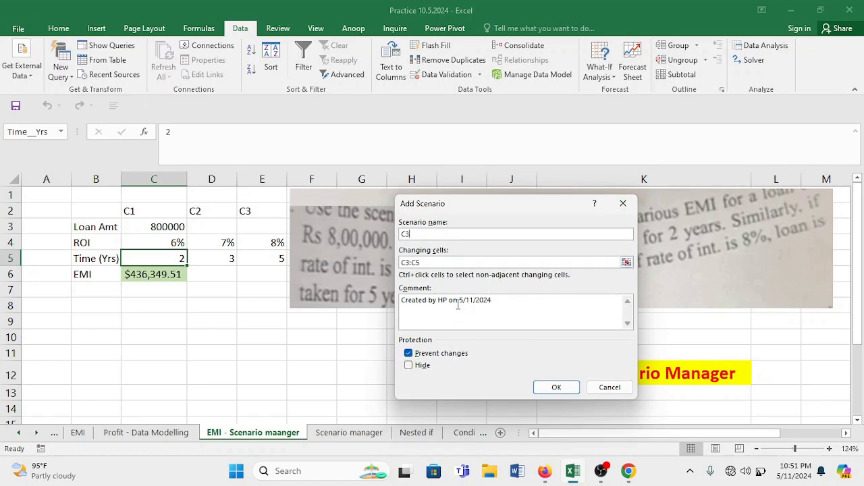
{"action": "left_click", "coordinate": [555, 387]}
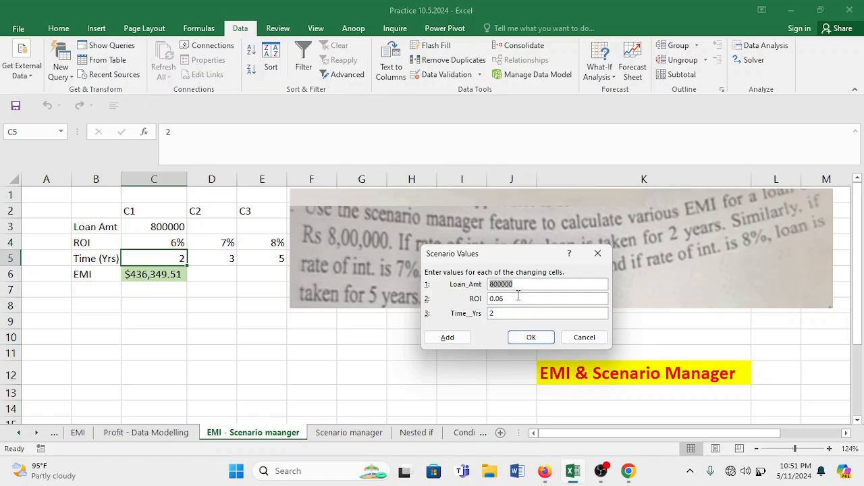
{"action": "left_click", "coordinate": [513, 298]}
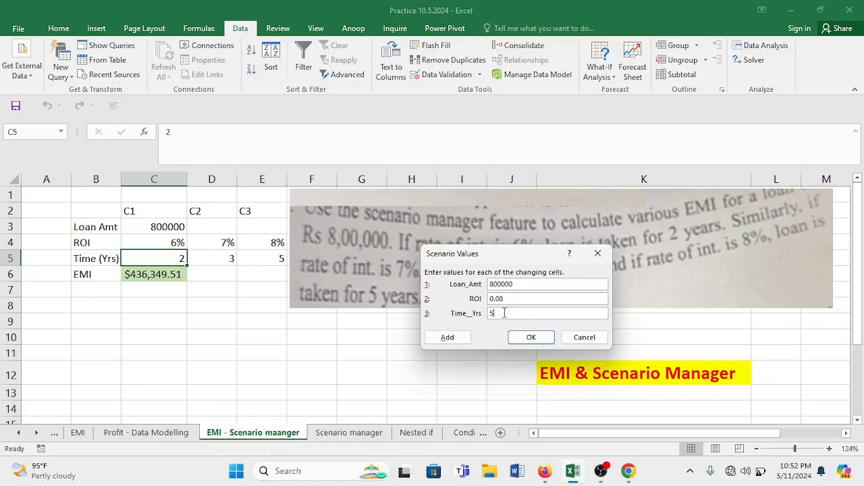
{"action": "left_click", "coordinate": [455, 340]}
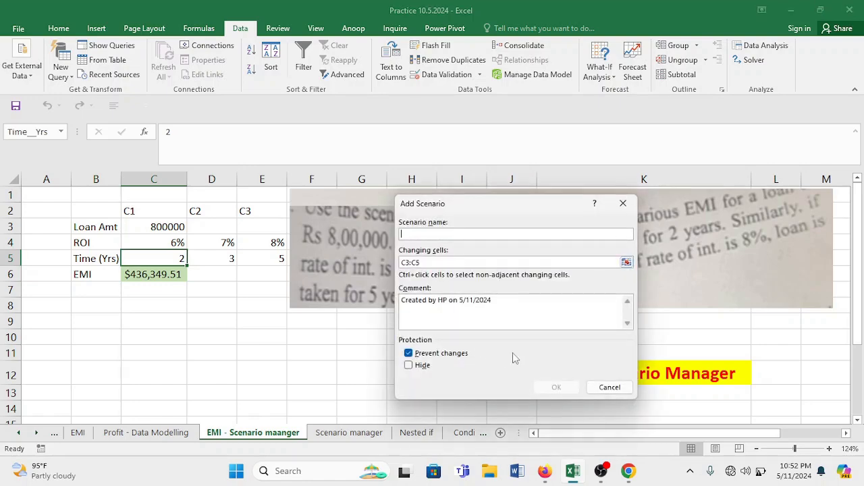
{"action": "left_click", "coordinate": [607, 388]}
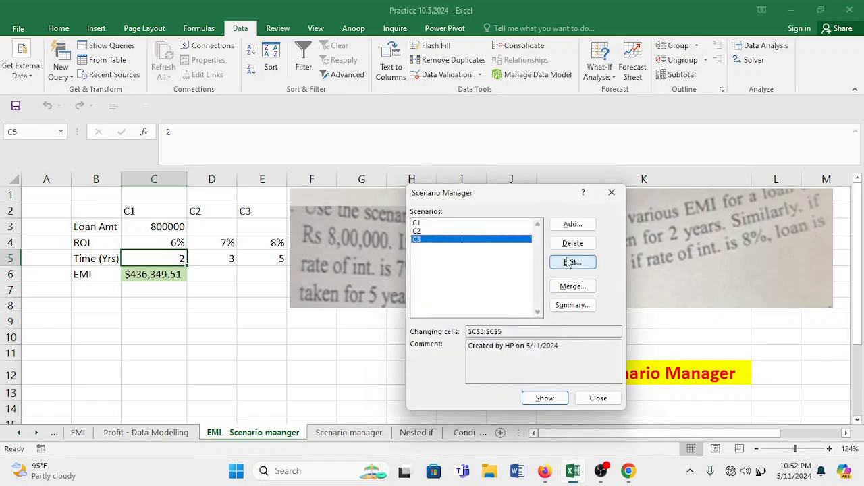
Step: Review the changing cells and the stored loan amount, ROI and time values of scenario C2
{"action": "left_click", "coordinate": [485, 223]}
{"action": "left_click", "coordinate": [482, 232]}
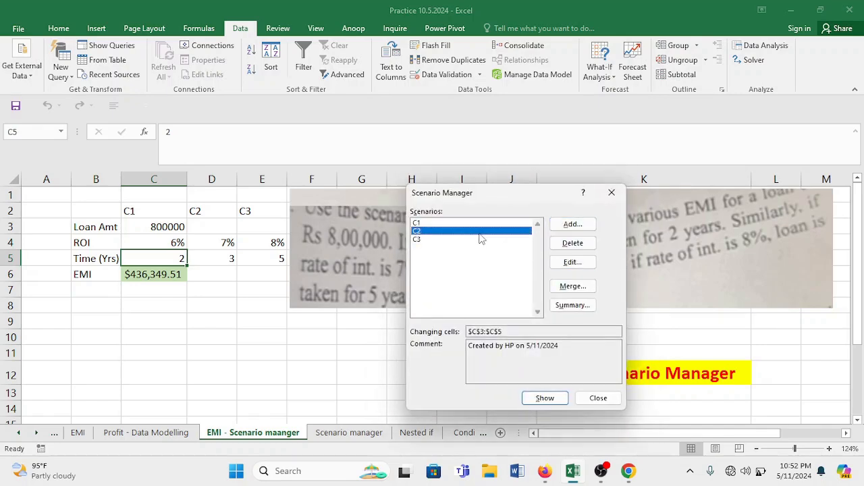
{"action": "left_click", "coordinate": [573, 262]}
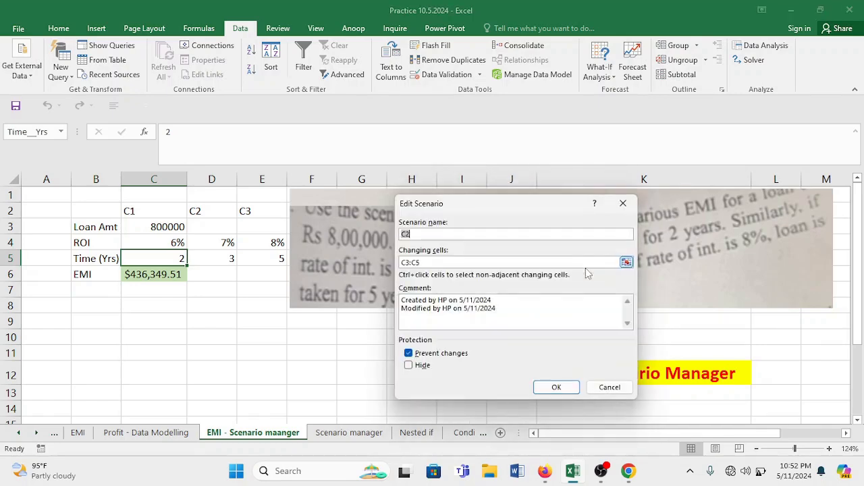
{"action": "left_click", "coordinate": [556, 387]}
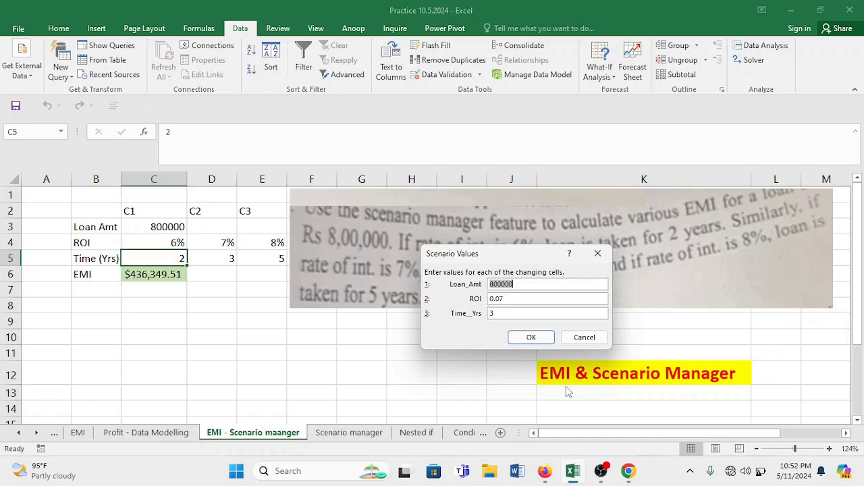
{"action": "left_click", "coordinate": [532, 338]}
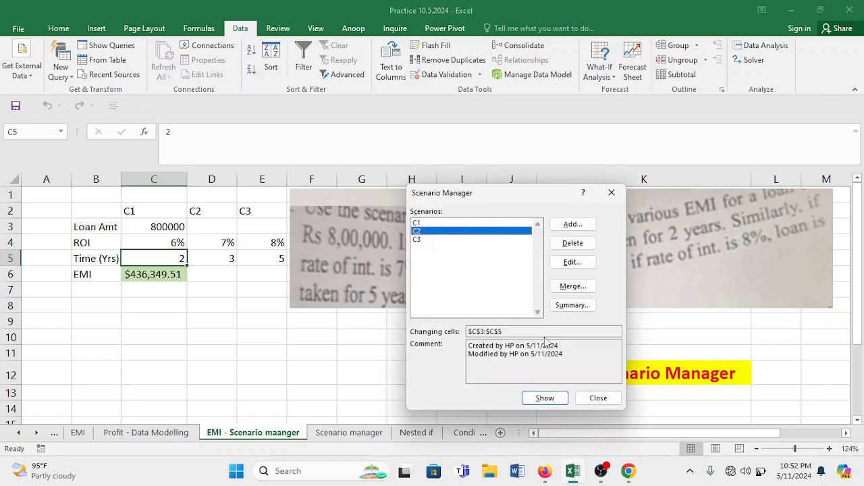
Step: Create a scenario summary report with C6 as the result cell and compare it with the EMI - Scenario maanger sheet
{"action": "left_click", "coordinate": [569, 304]}
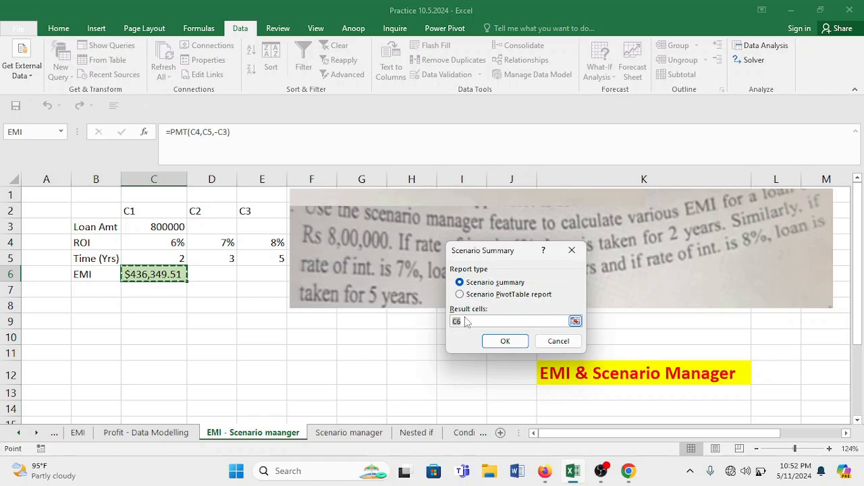
{"action": "left_click", "coordinate": [478, 322]}
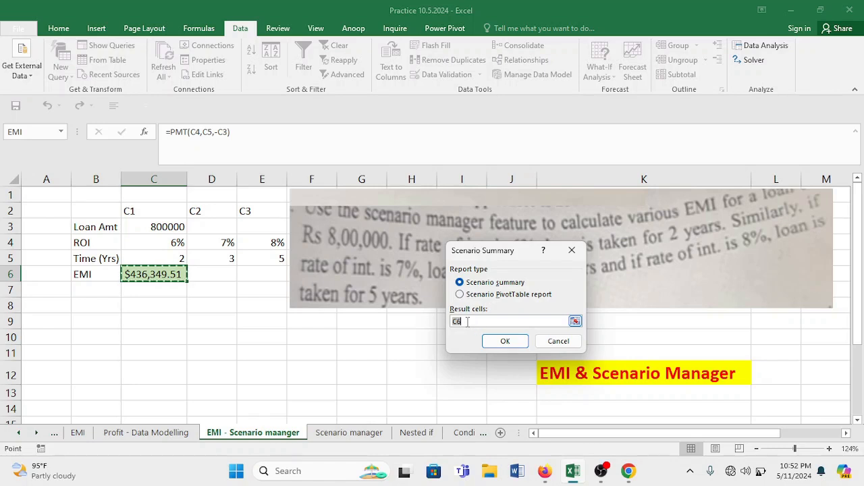
{"action": "left_click", "coordinate": [500, 343]}
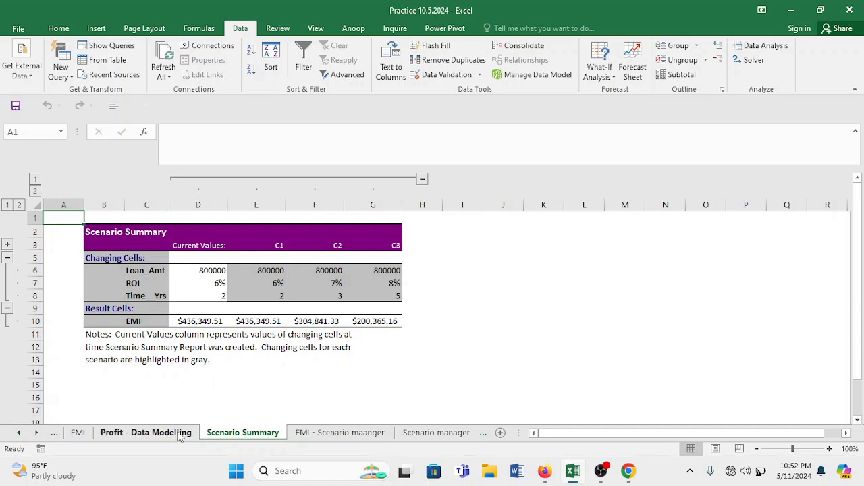
{"action": "left_click", "coordinate": [338, 433]}
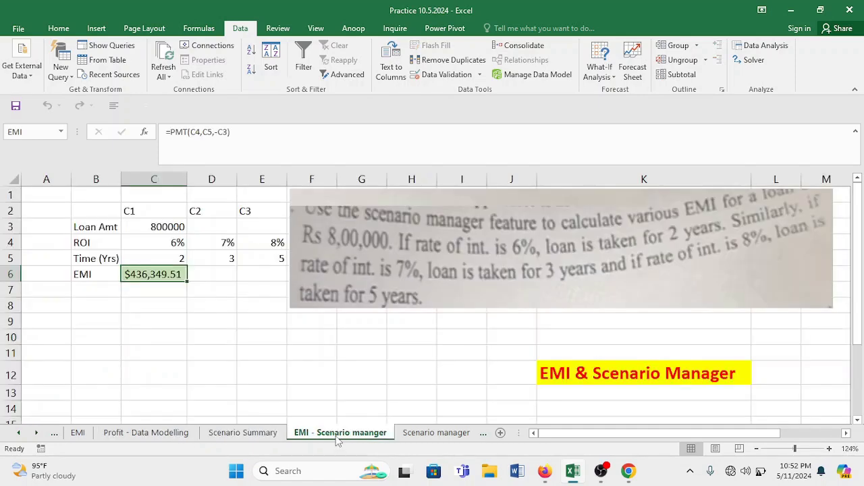
{"action": "left_click", "coordinate": [247, 433]}
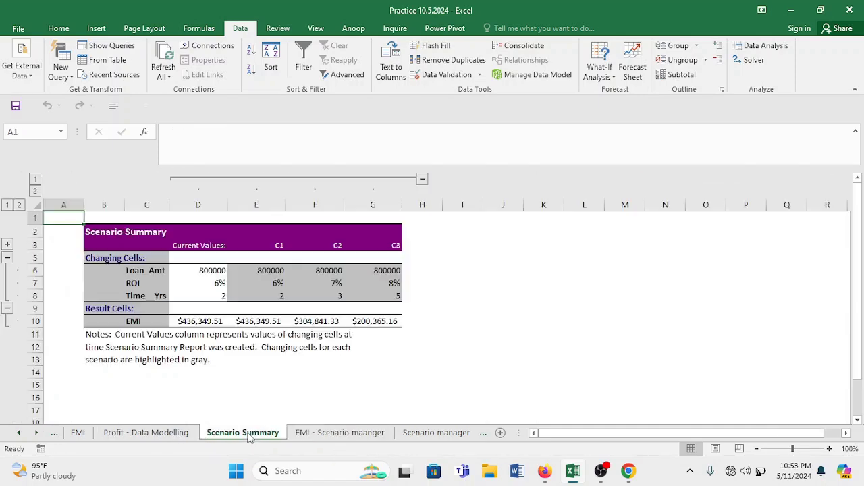